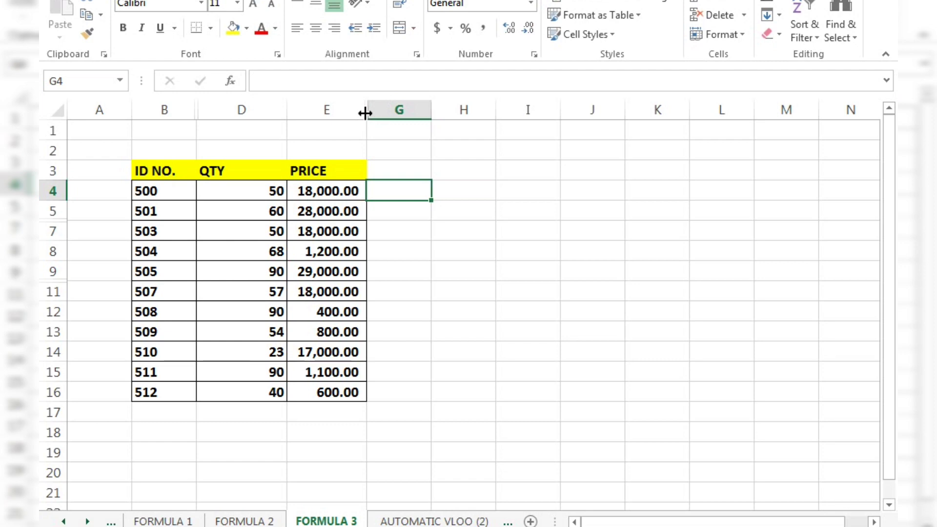
# Examine the FORMULA 3 table for gaps in its rows and columns, and view the FORMULA 1 and FORMULA 2 sheets.
pyautogui.click(111, 238)
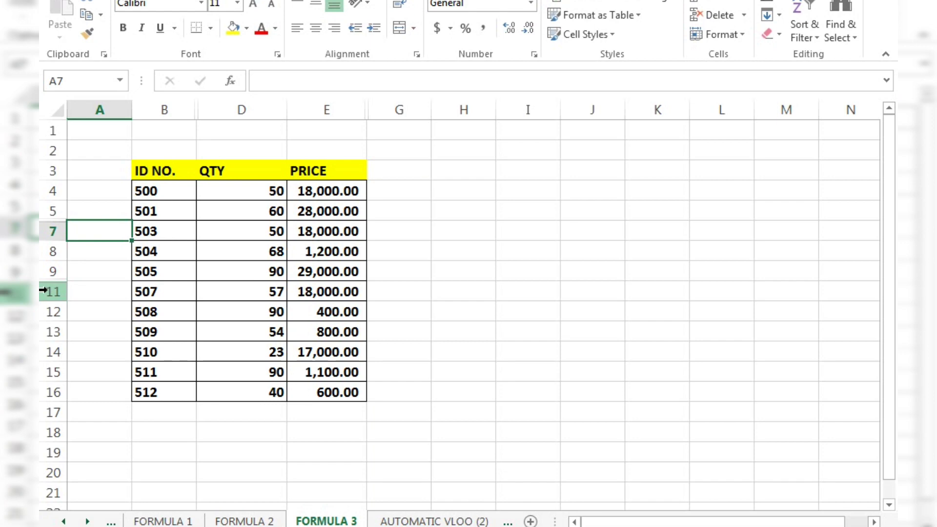
pyautogui.click(108, 264)
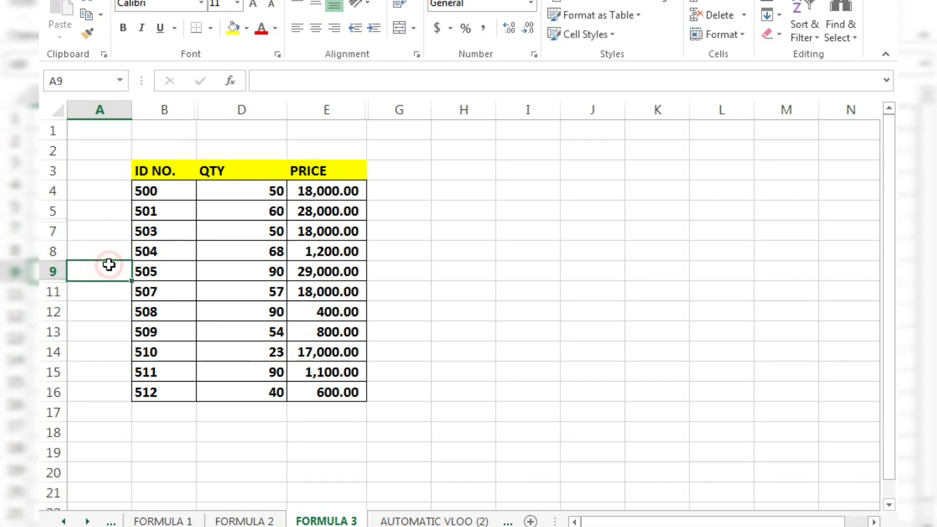
pyautogui.click(246, 142)
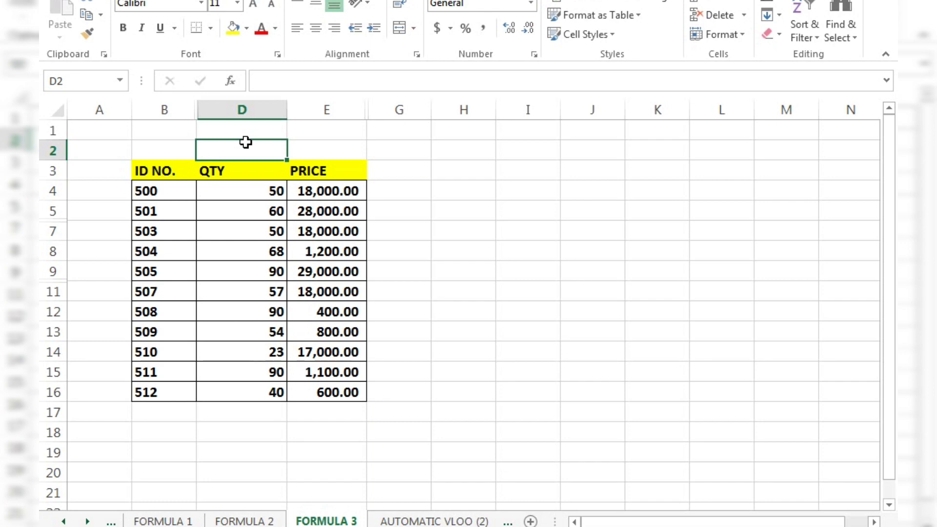
pyautogui.click(392, 264)
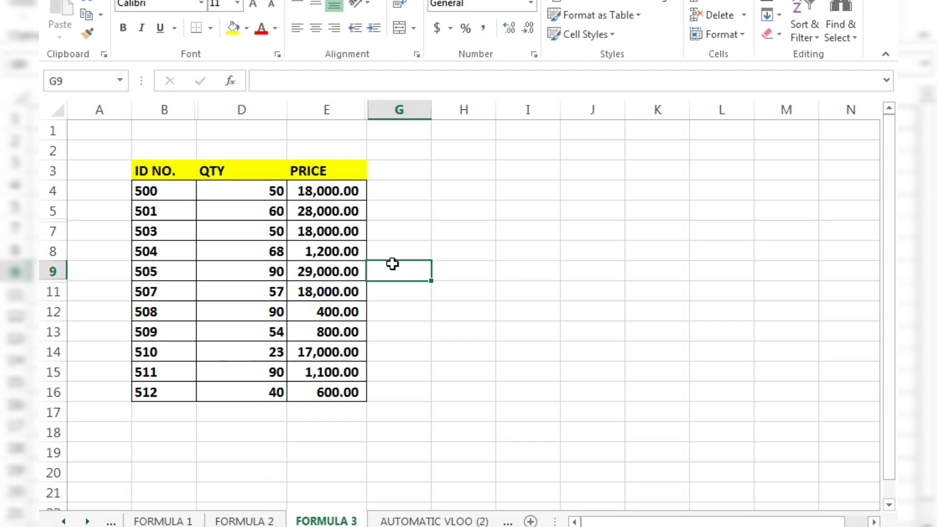
pyautogui.click(392, 264)
pyautogui.click(391, 306)
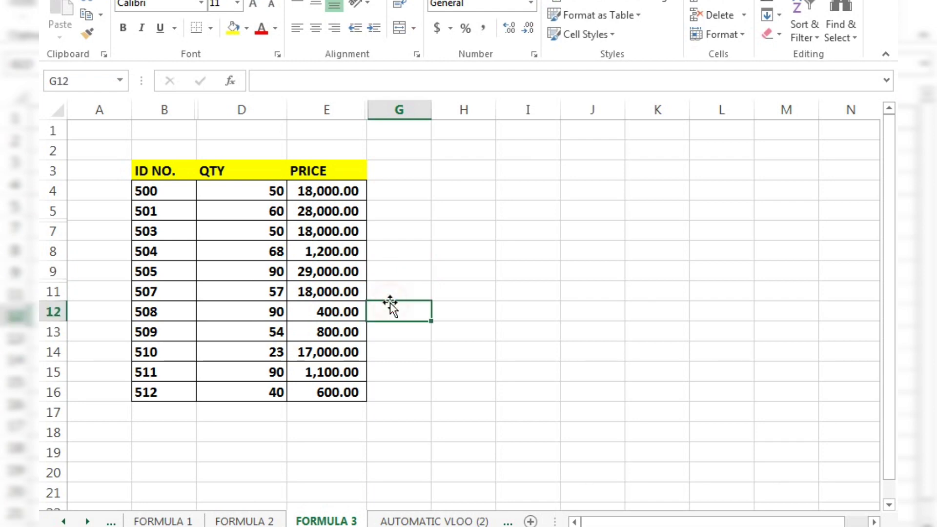
pyautogui.click(161, 522)
pyautogui.click(241, 521)
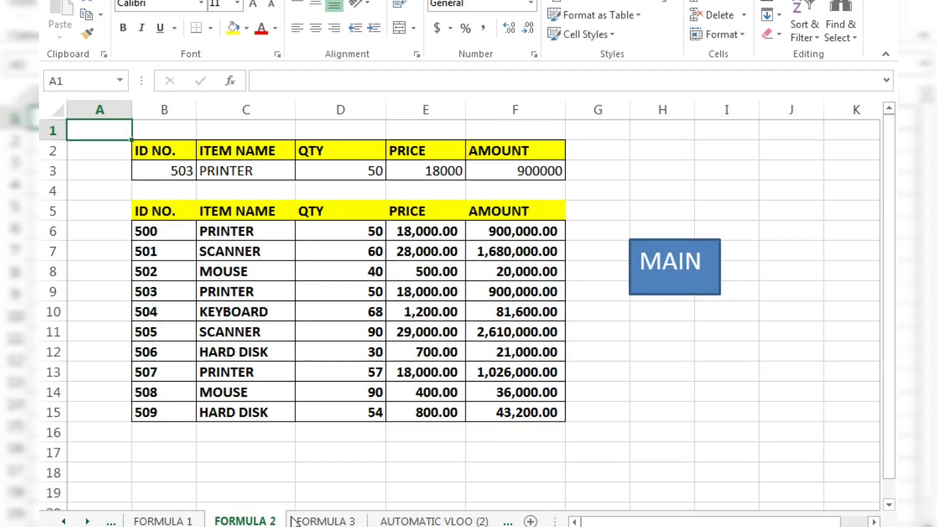
pyautogui.click(302, 522)
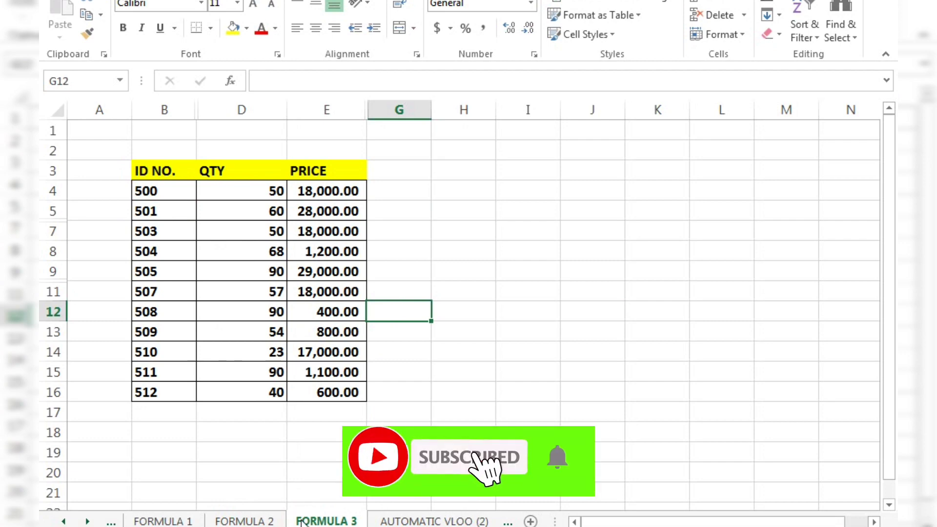
pyautogui.click(259, 439)
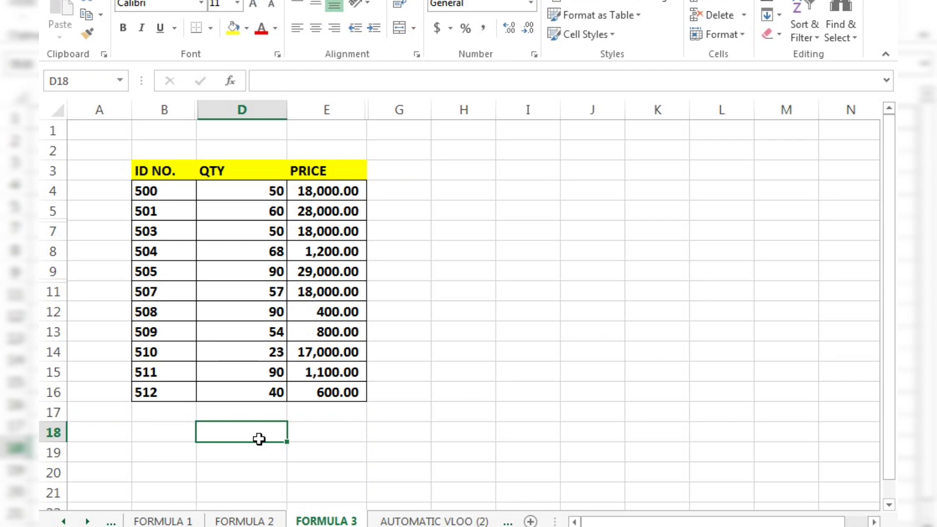
pyautogui.click(296, 433)
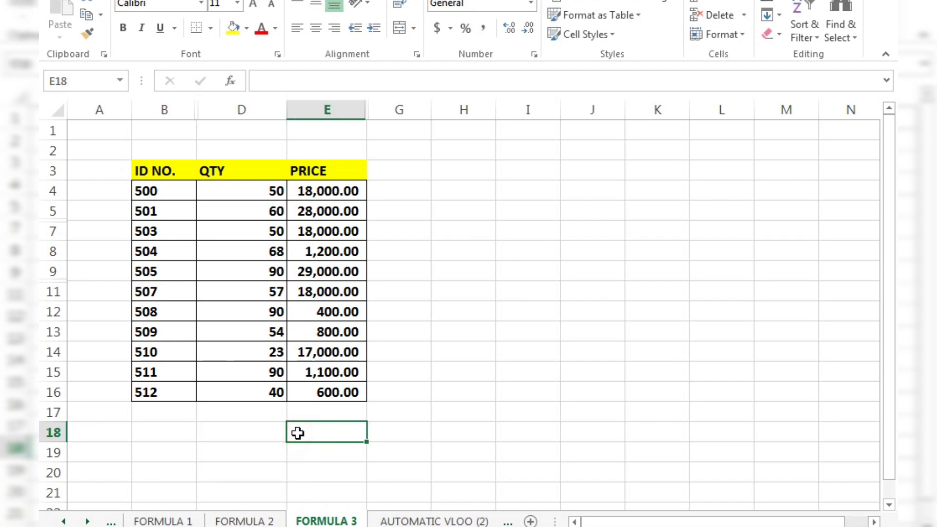
pyautogui.click(270, 430)
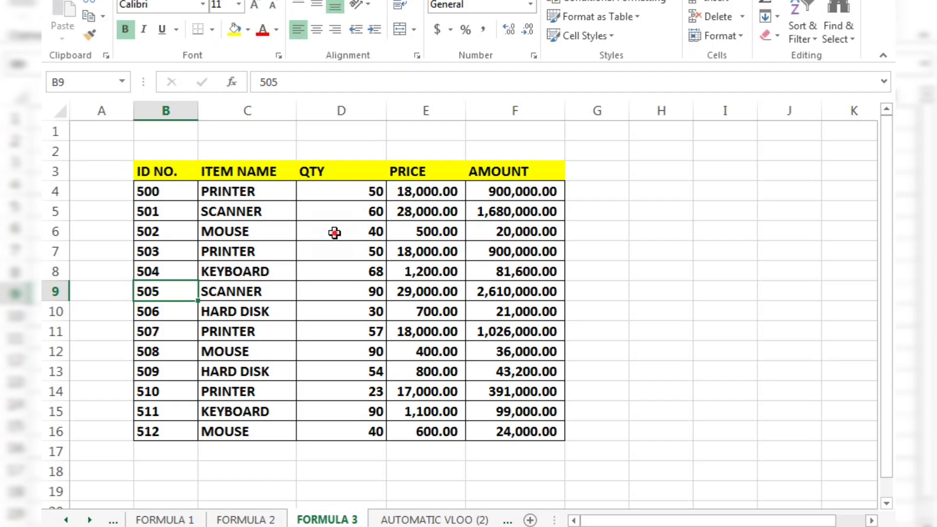
pyautogui.click(335, 233)
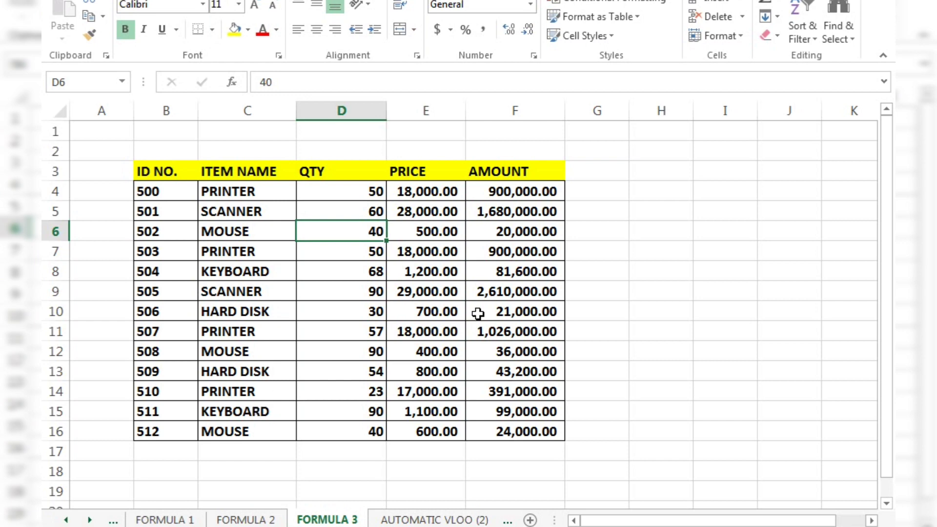
pyautogui.click(540, 311)
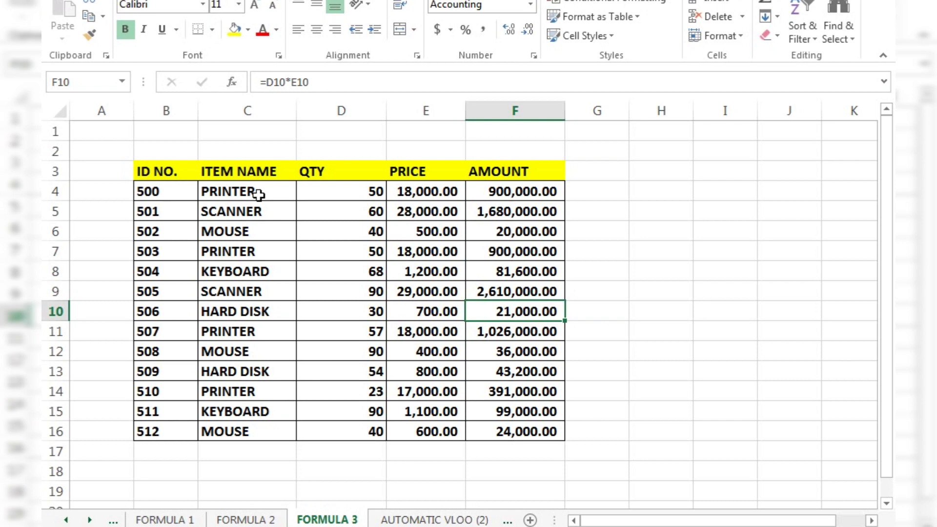
pyautogui.click(285, 209)
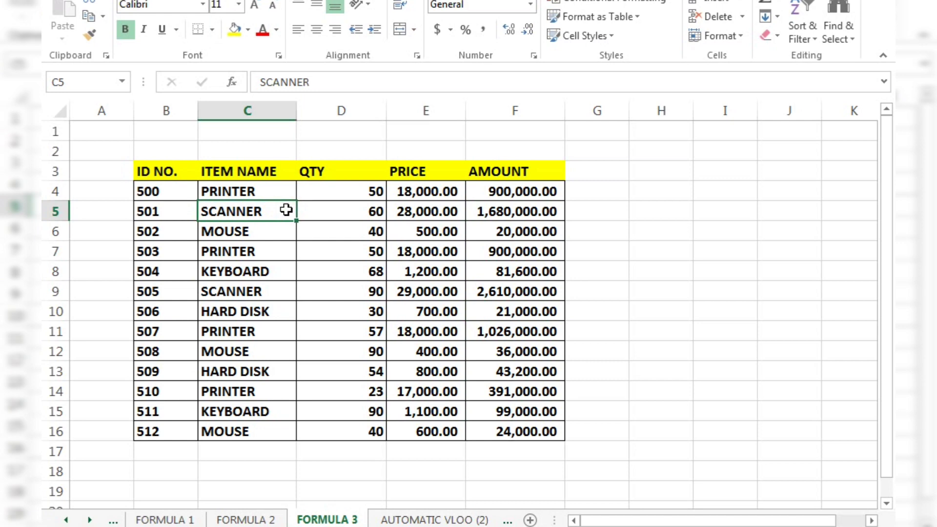
pyautogui.click(346, 231)
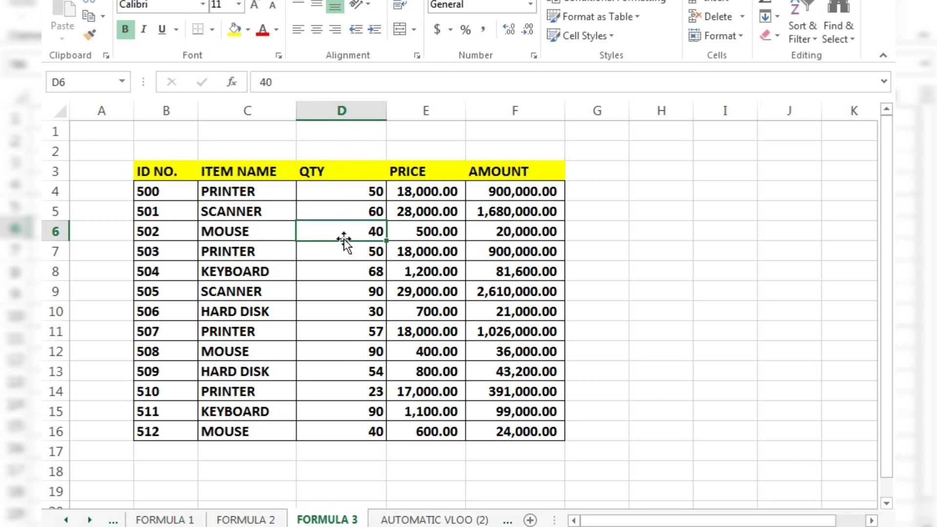
# Hide the QTY column (column D) of the table on the FORMULA 3 sheet.
pyautogui.click(343, 111)
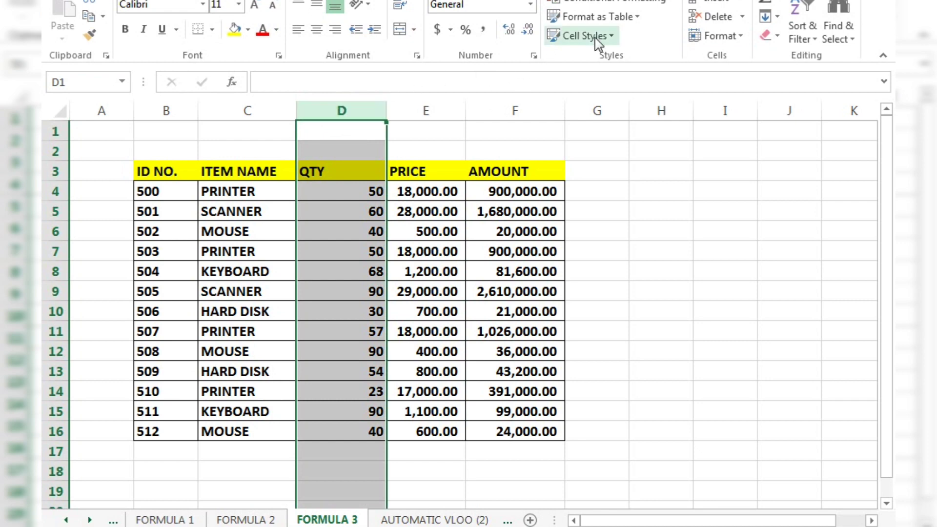
pyautogui.click(742, 38)
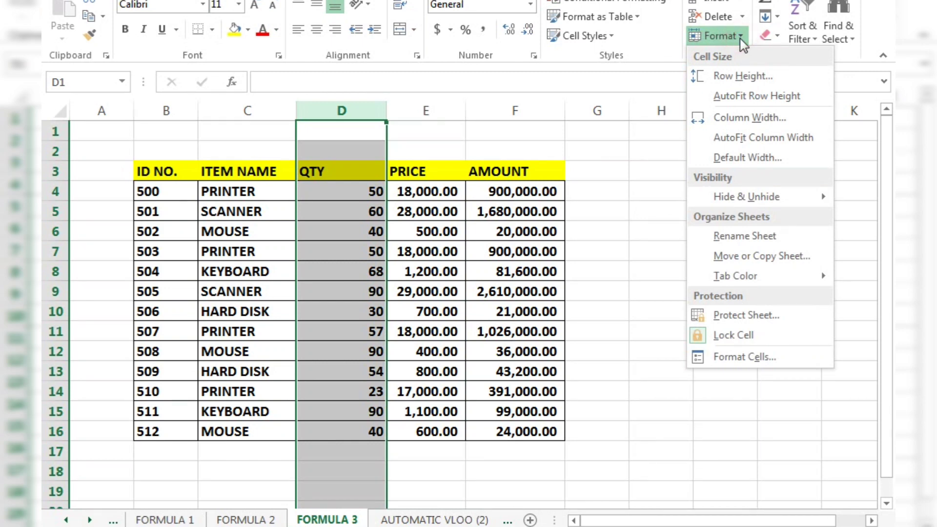
pyautogui.moveTo(739, 207)
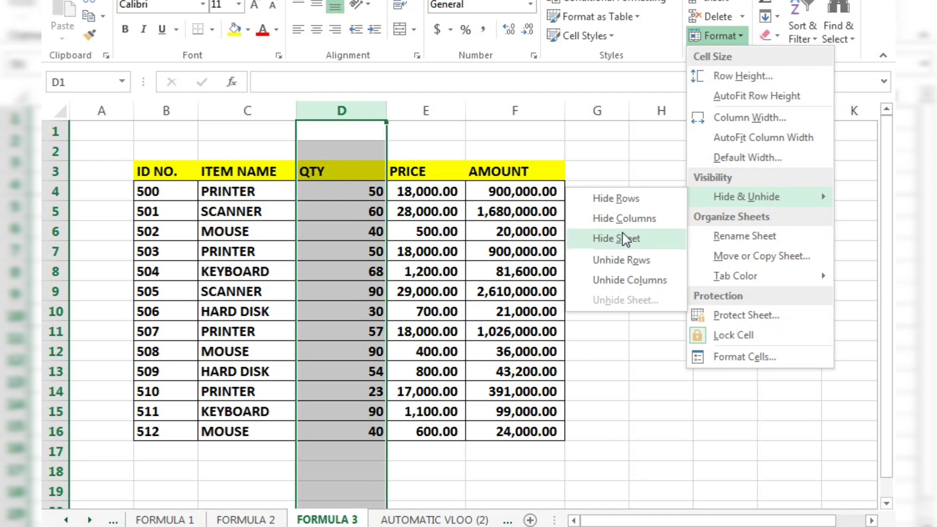
pyautogui.click(630, 219)
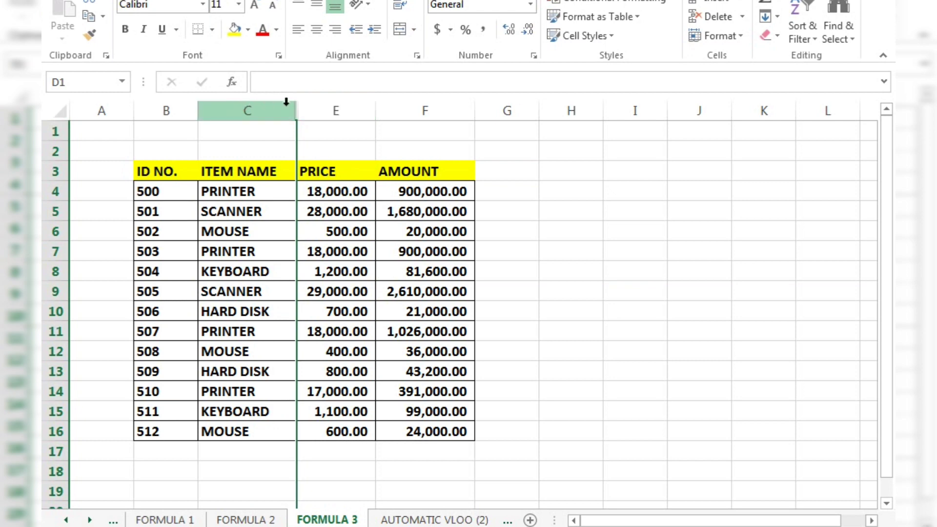
pyautogui.click(324, 150)
pyautogui.click(289, 151)
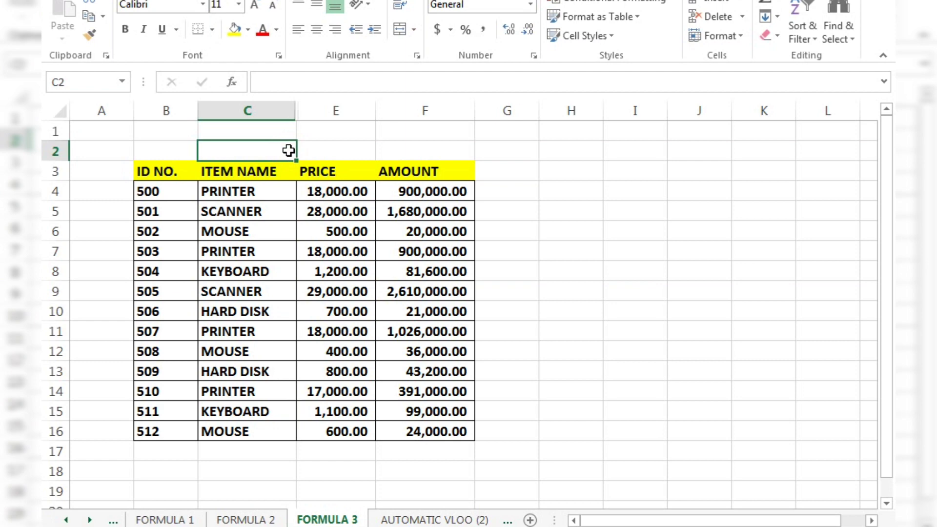
# Hide row 8, which holds the KEYBOARD item with ID 504.
pyautogui.click(208, 307)
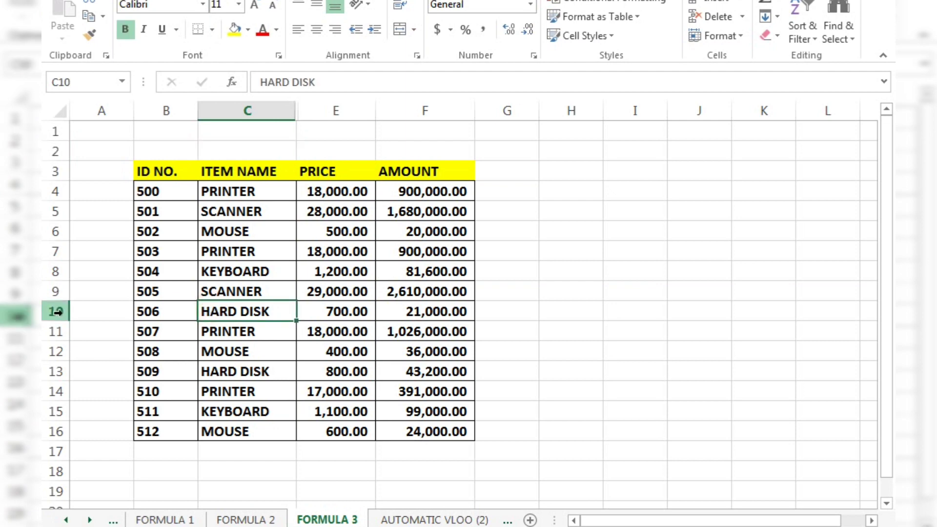
pyautogui.click(53, 270)
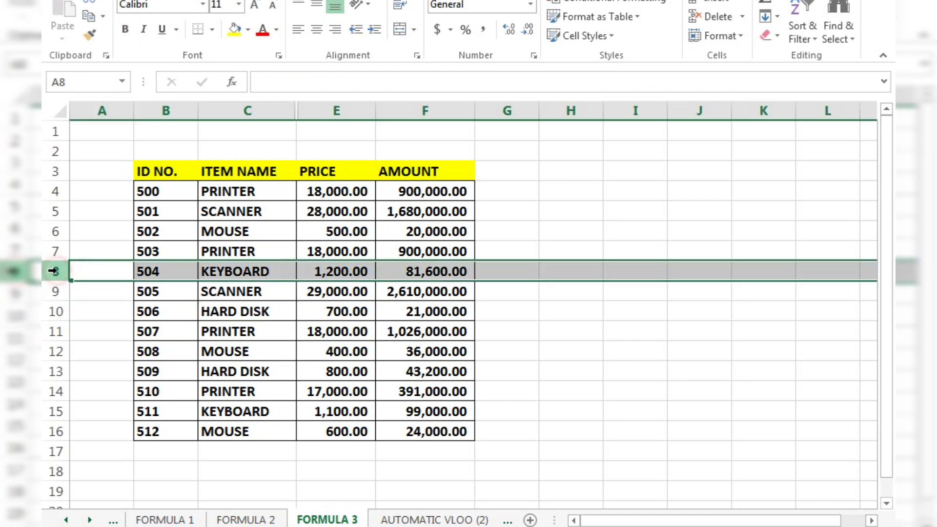
pyautogui.click(51, 312)
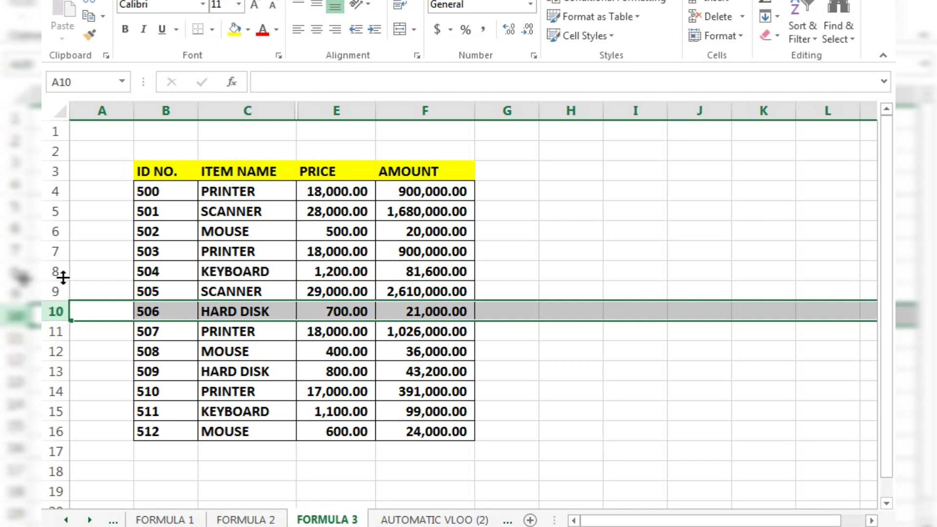
pyautogui.moveTo(50, 277); pyautogui.dragTo(53, 277)
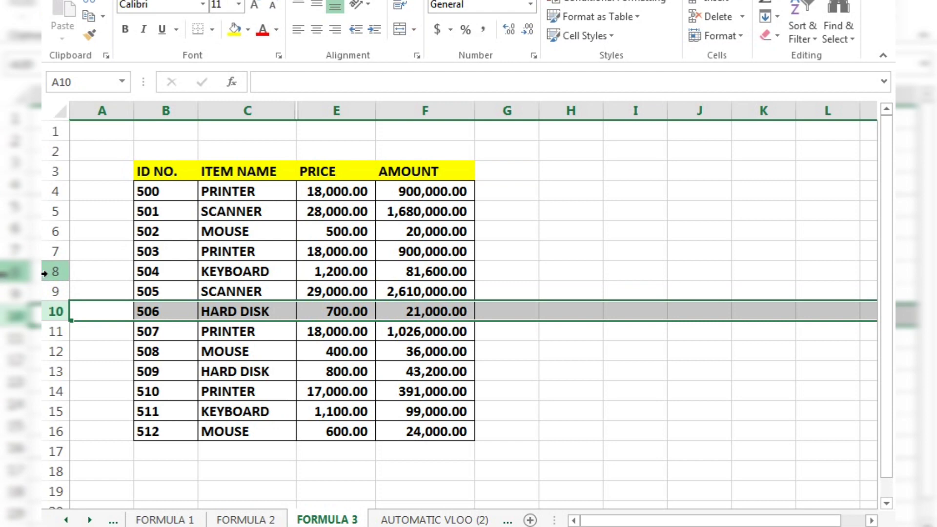
pyautogui.click(45, 274)
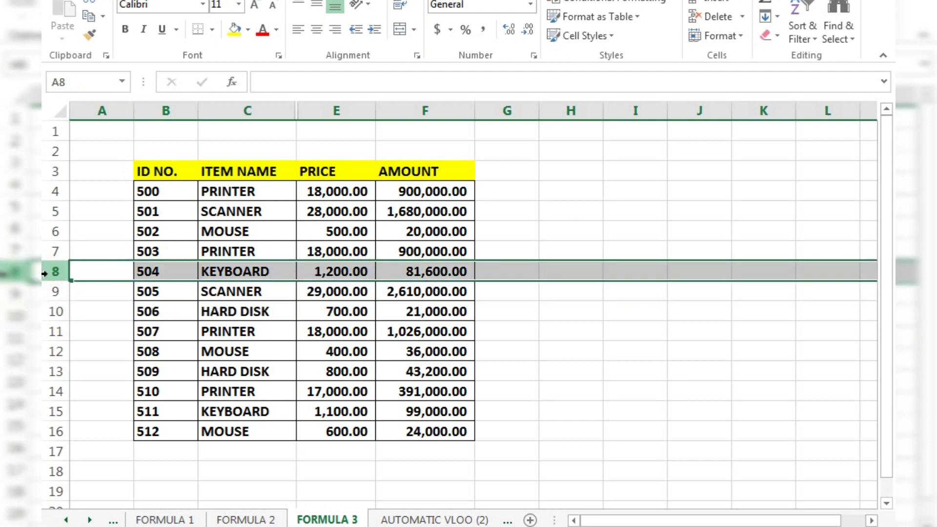
pyautogui.click(743, 36)
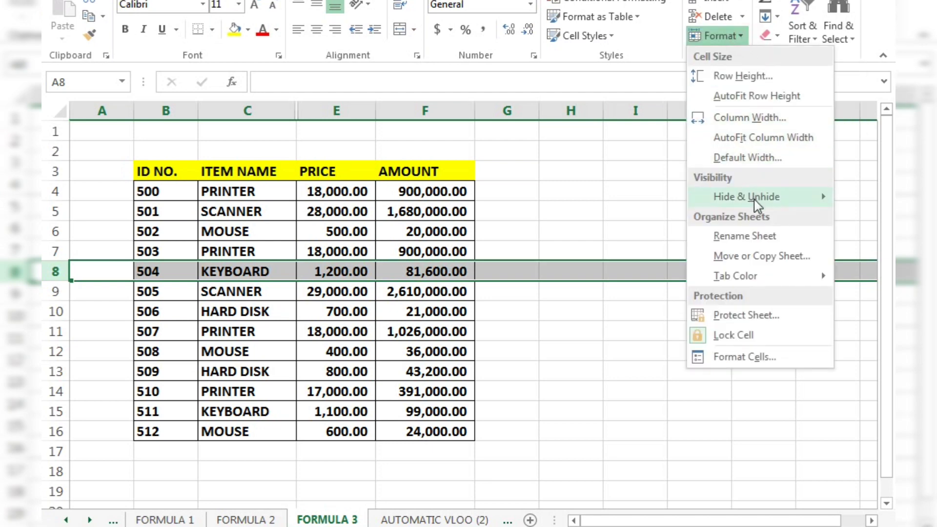
pyautogui.moveTo(756, 203)
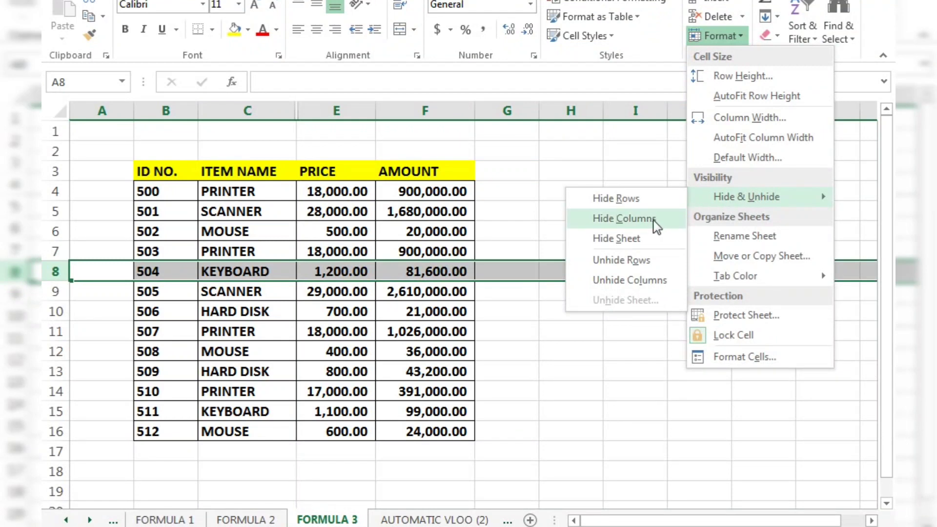
pyautogui.click(634, 201)
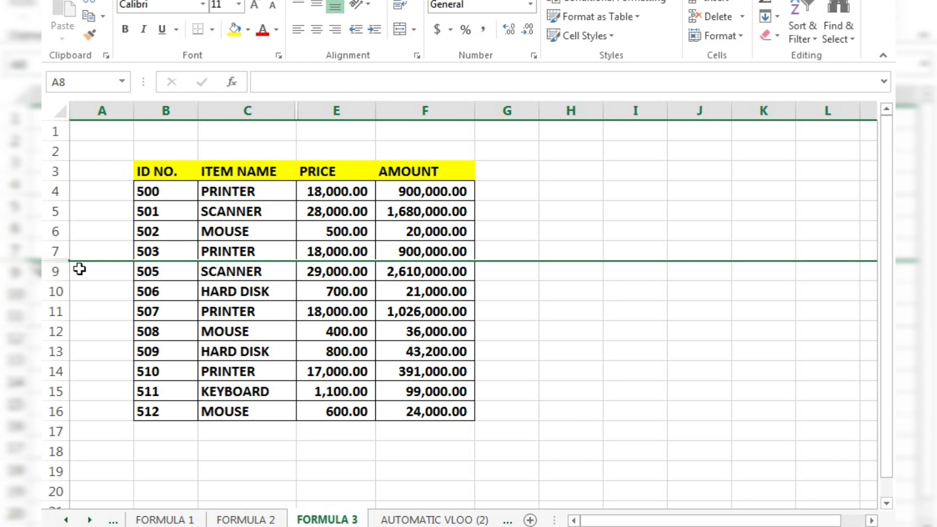
# Hide row 10, which holds the HARD DISK item with ID 506.
pyautogui.click(48, 292)
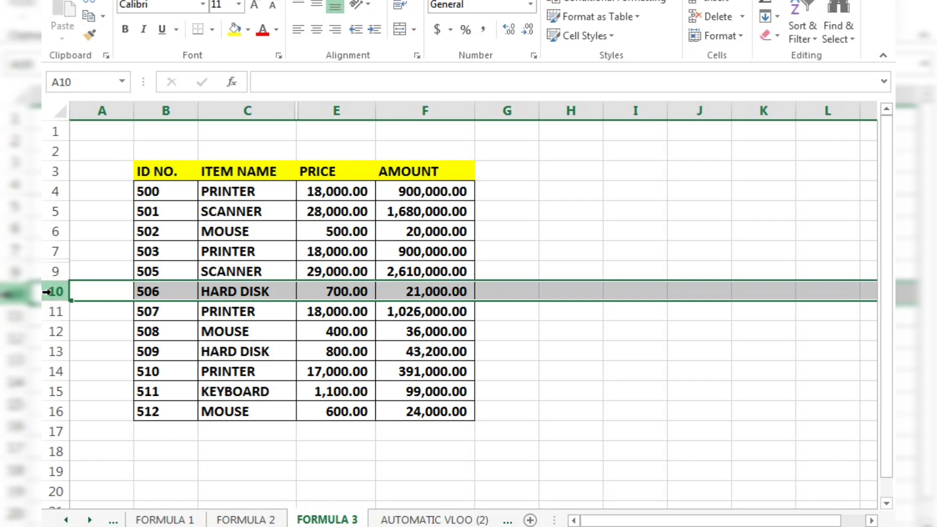
pyautogui.rightClick(49, 292)
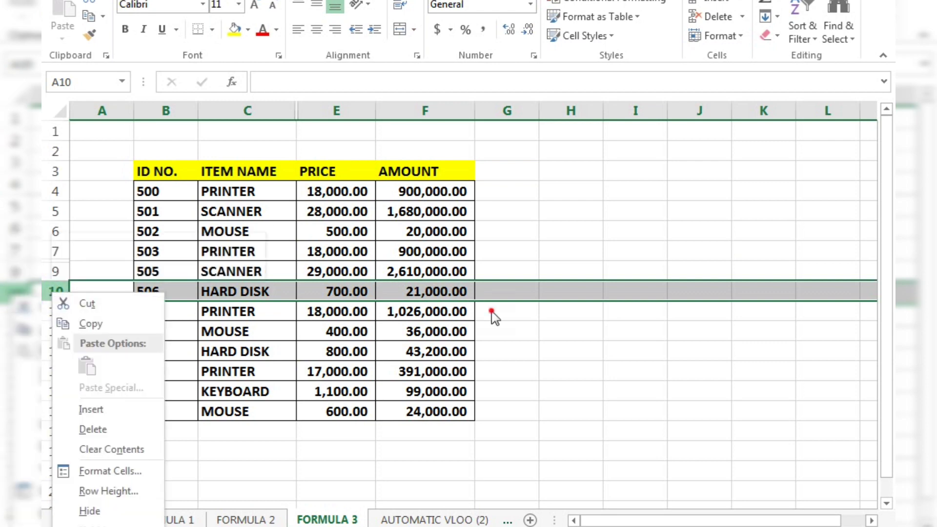
pyautogui.press('Escape')
pyautogui.click(742, 37)
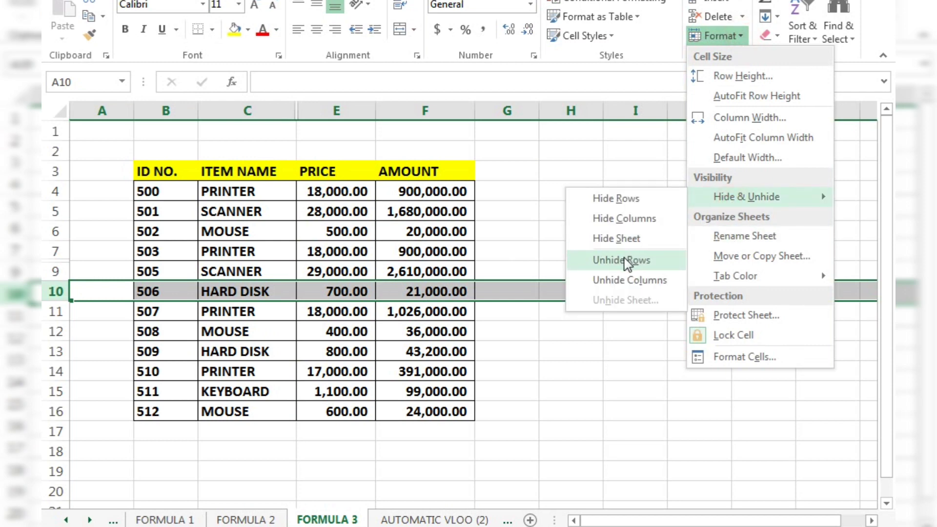
pyautogui.click(617, 197)
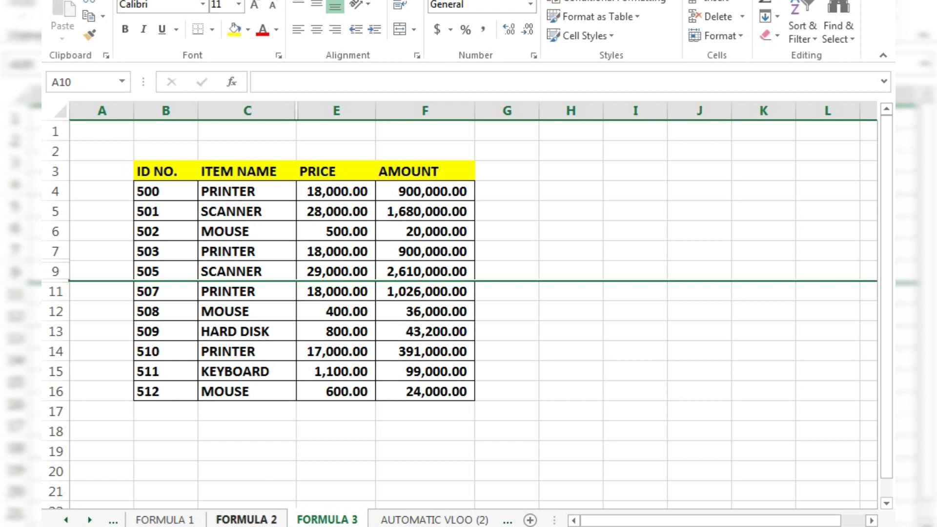
# Hide the entire FORMULA 2 worksheet from the workbook.
pyautogui.click(247, 520)
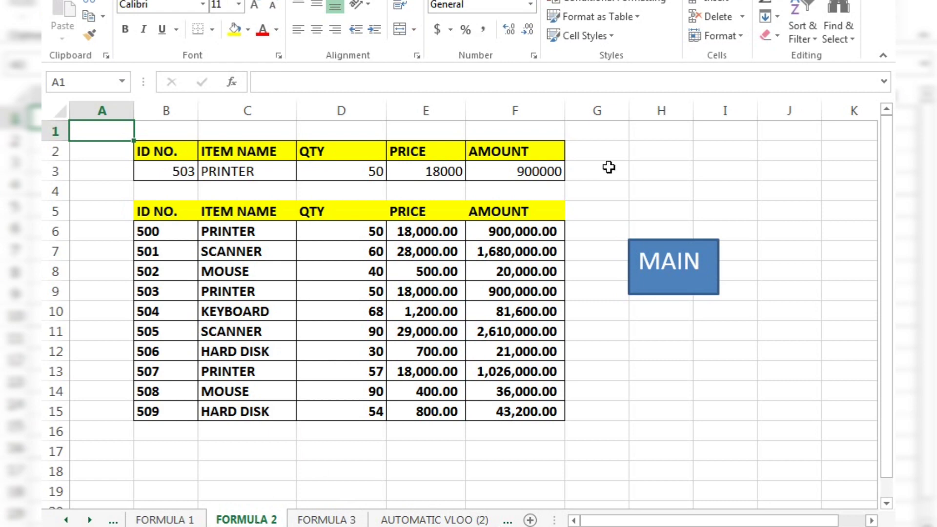
pyautogui.click(740, 38)
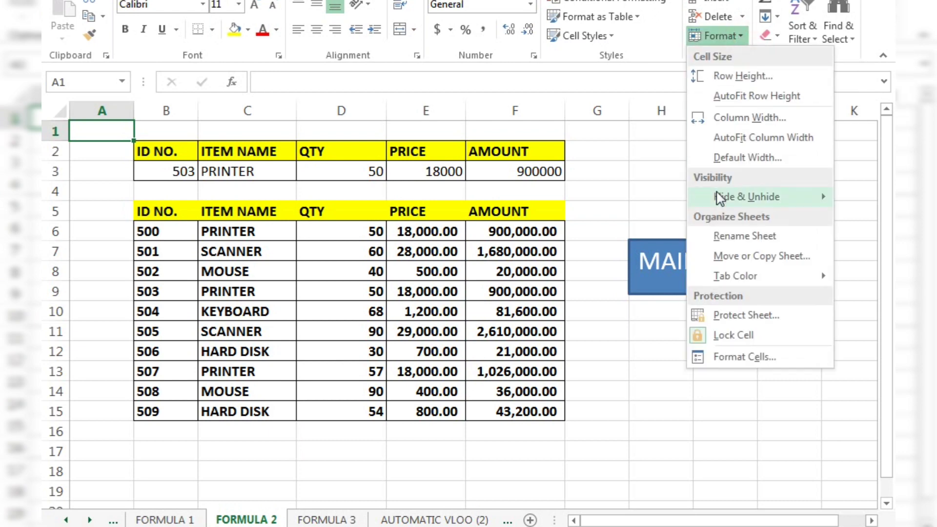
pyautogui.moveTo(720, 199)
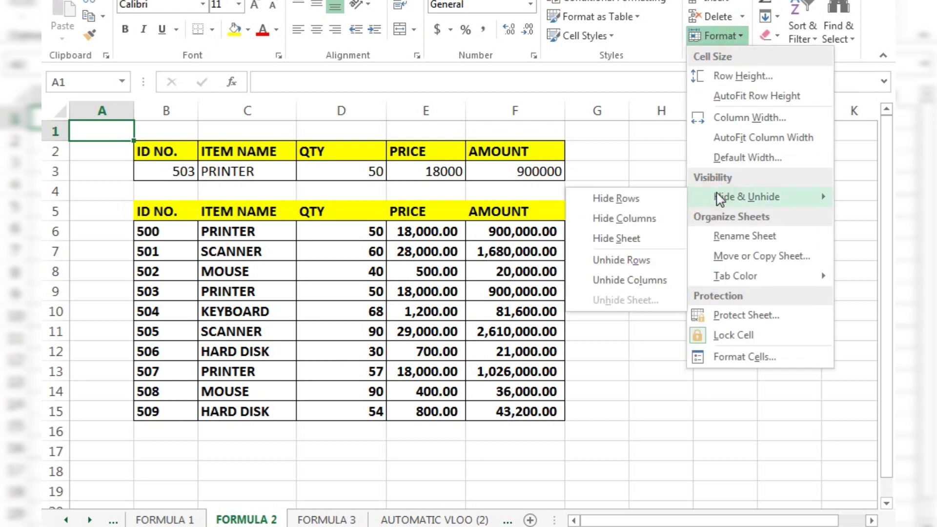
pyautogui.click(605, 239)
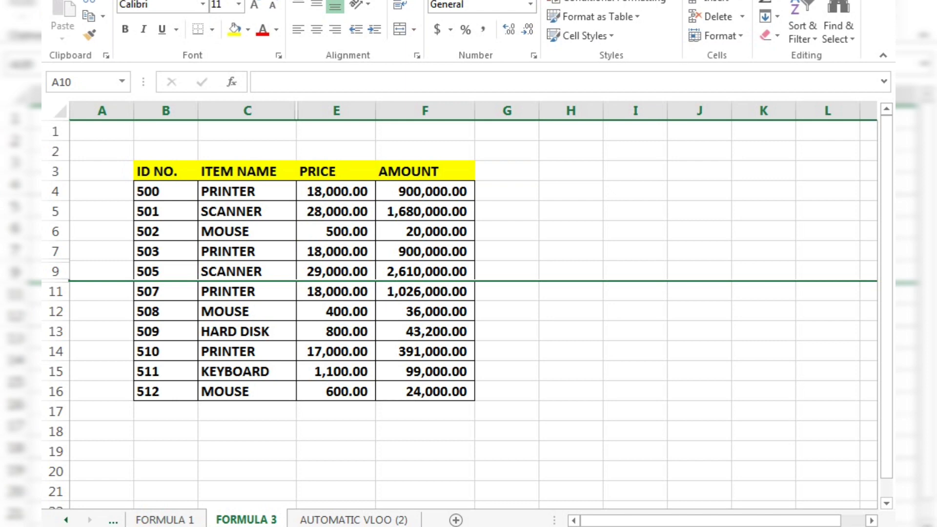
# Hide the ID NO. column (column B) of the table on the FORMULA 3 sheet.
pyautogui.click(279, 486)
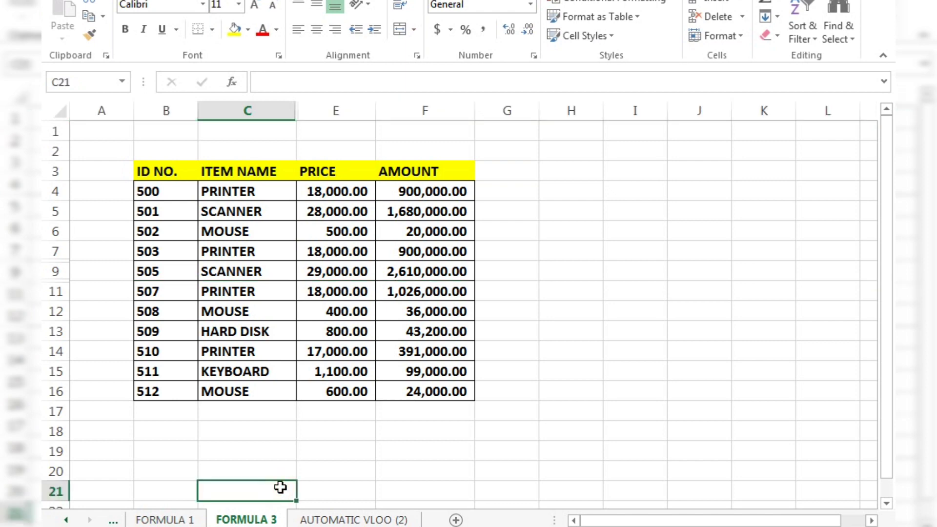
pyautogui.click(333, 429)
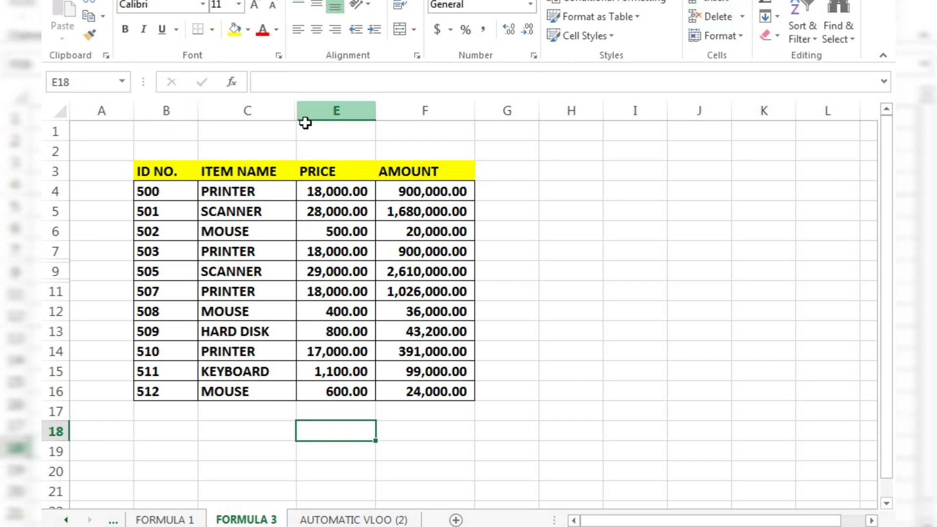
pyautogui.click(179, 108)
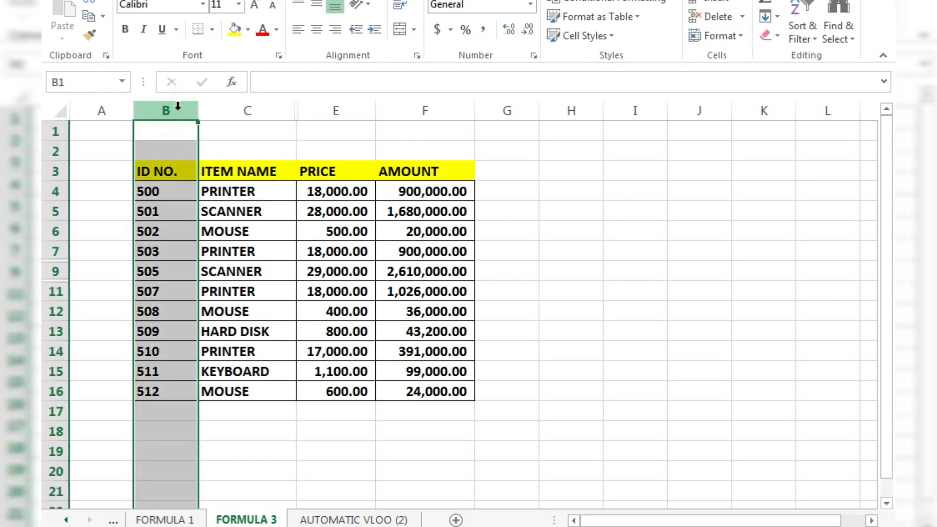
pyautogui.rightClick(178, 108)
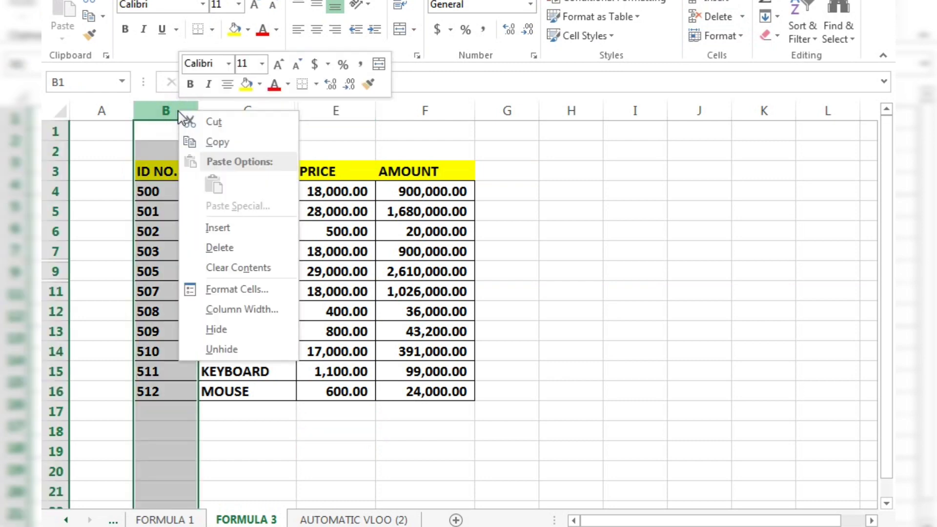
pyautogui.click(215, 330)
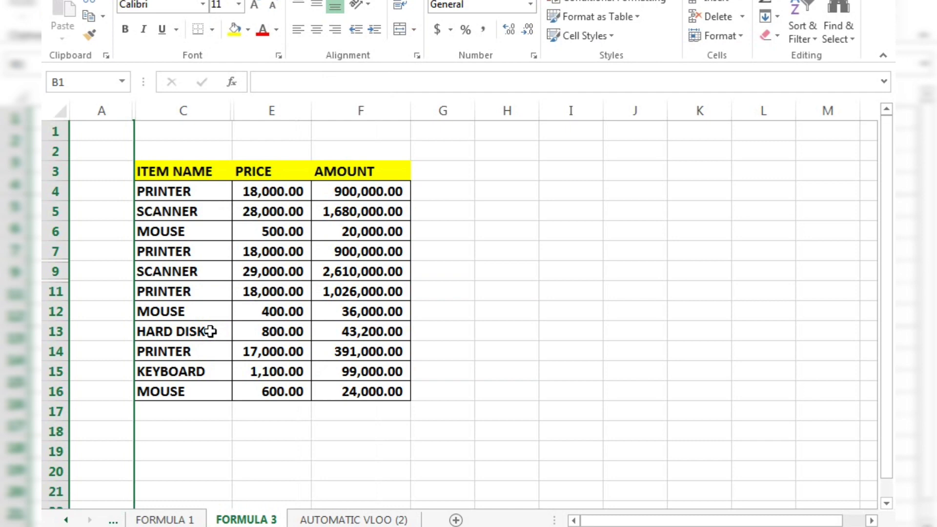
pyautogui.rightClick(184, 111)
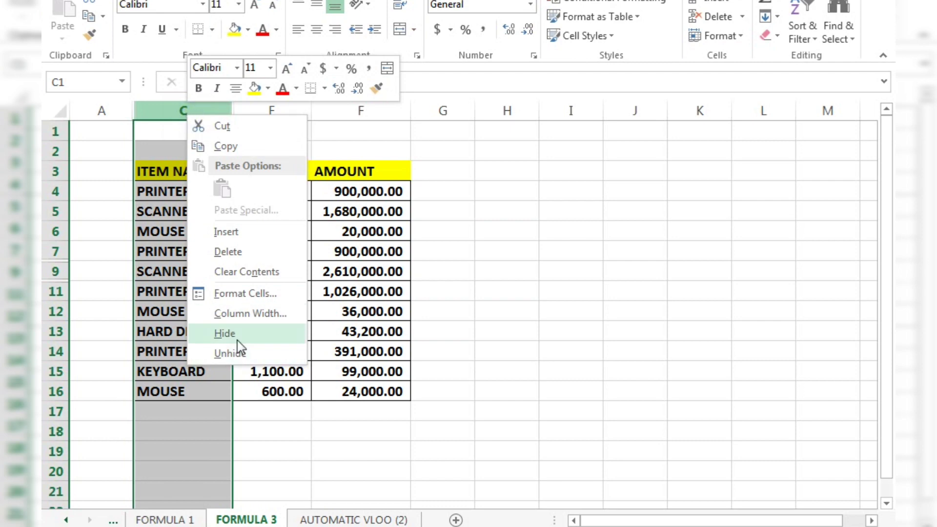
pyautogui.click(508, 351)
pyautogui.click(238, 153)
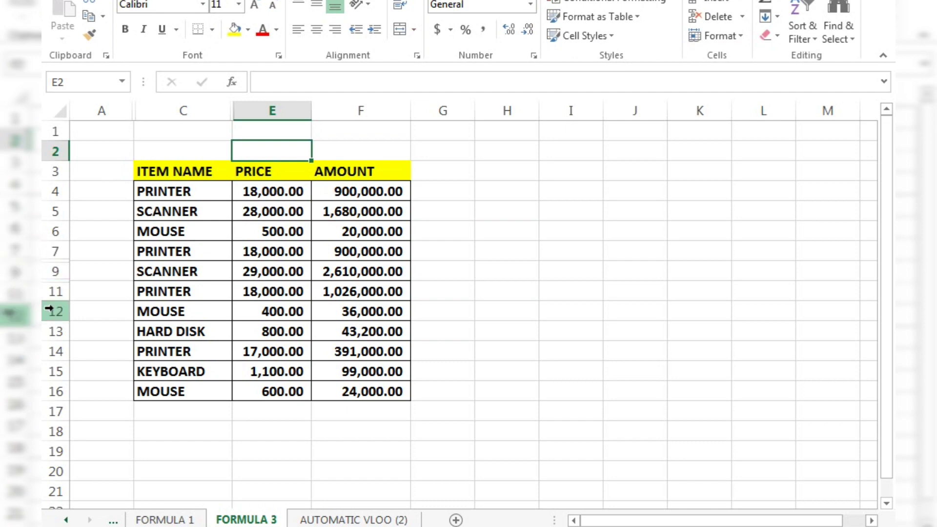
# Hide row 13, which holds the HARD DISK item with the price 800.00.
pyautogui.click(48, 331)
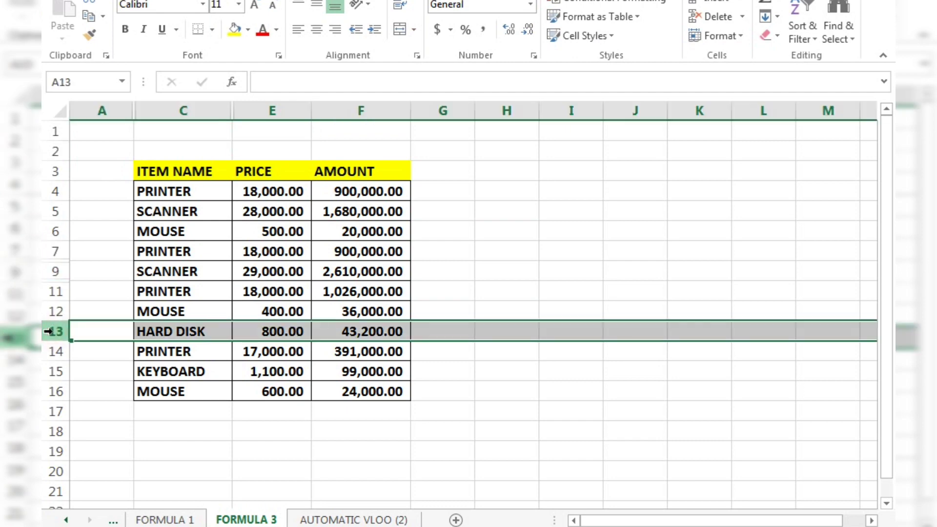
pyautogui.rightClick(53, 333)
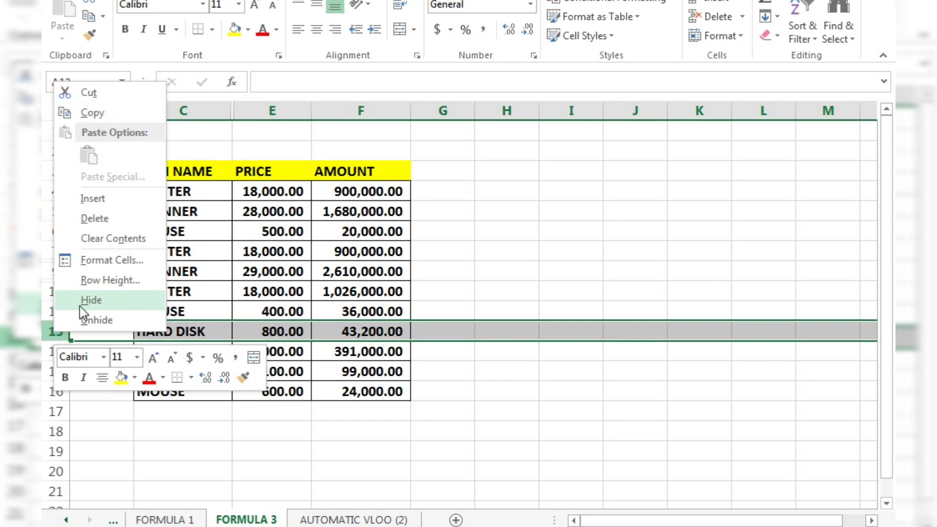
pyautogui.click(91, 300)
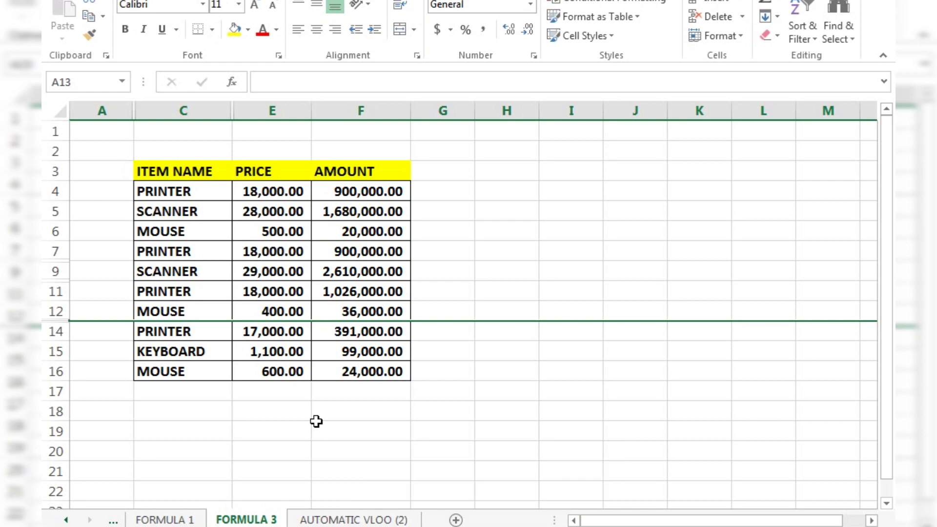
pyautogui.click(316, 421)
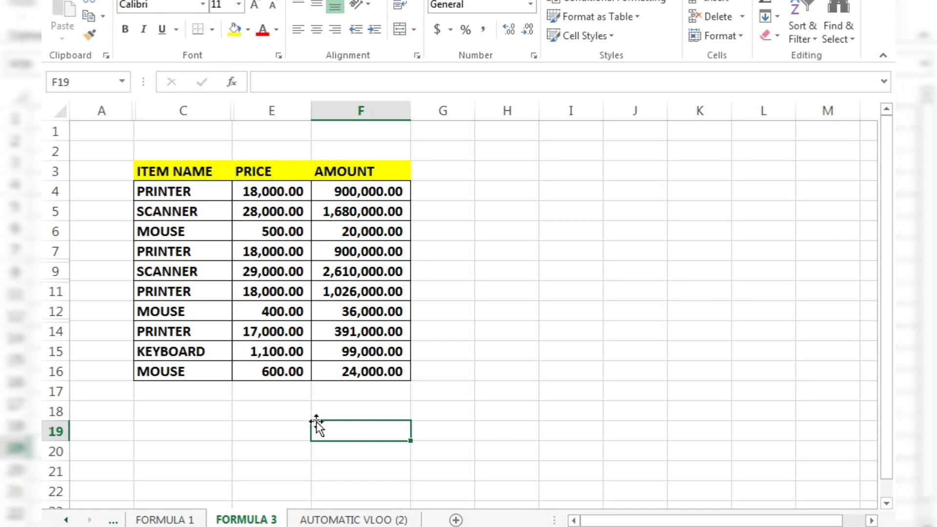
pyautogui.click(287, 411)
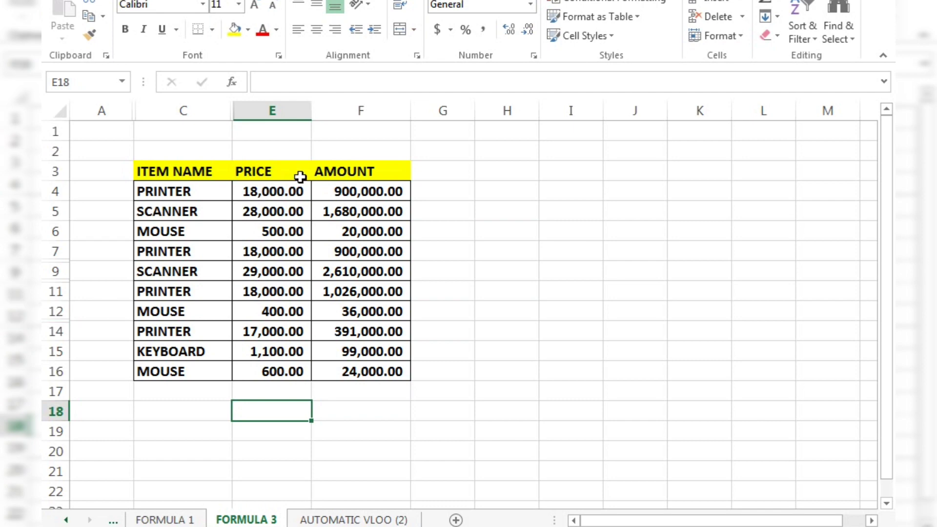
# Try to unhide columns with only the ITEM NAME column (column C) selected.
pyautogui.click(299, 152)
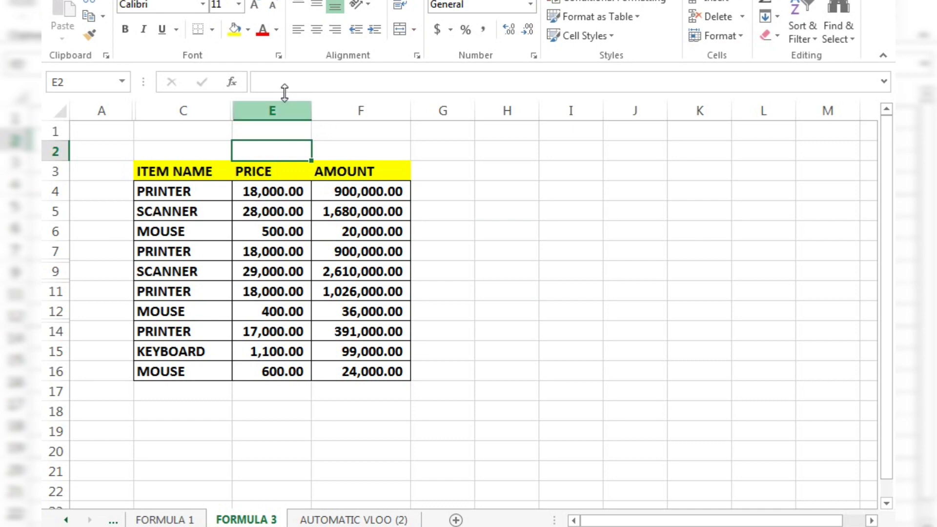
pyautogui.click(175, 107)
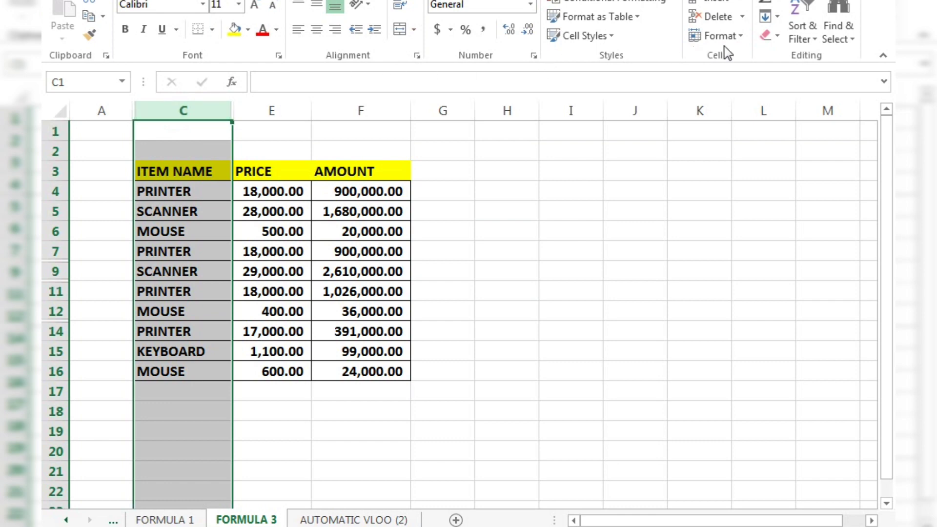
pyautogui.click(743, 39)
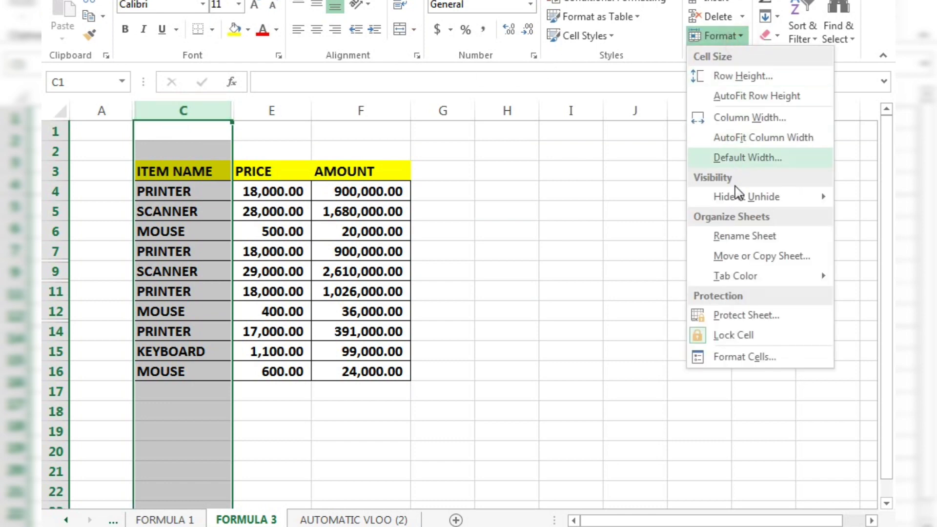
pyautogui.moveTo(739, 197)
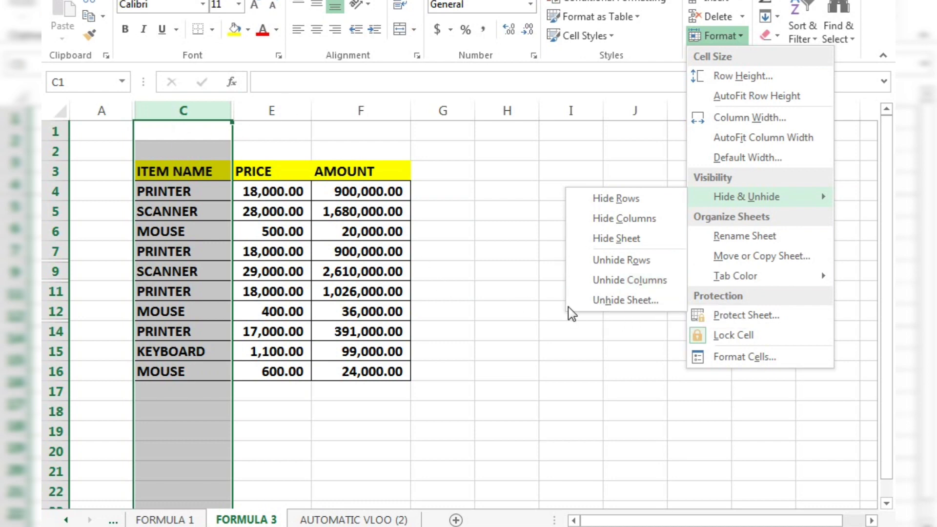
pyautogui.click(617, 284)
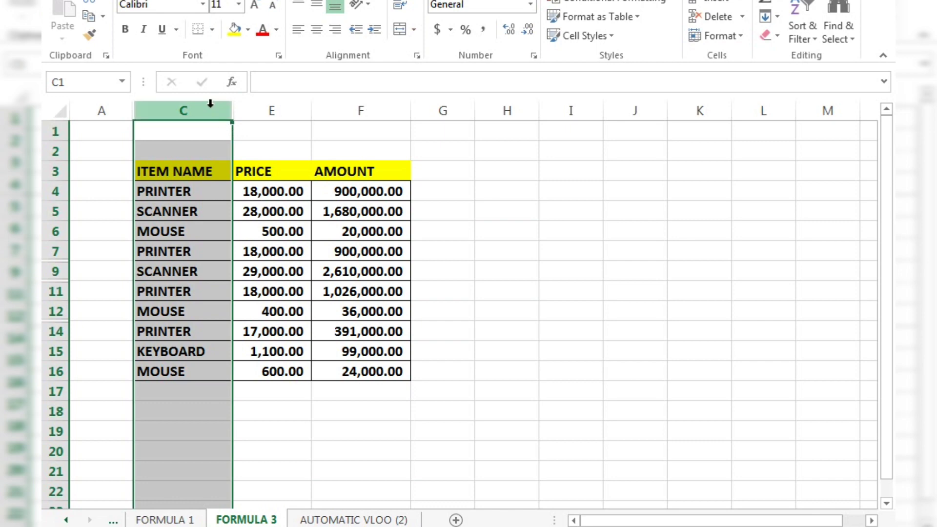
pyautogui.click(463, 184)
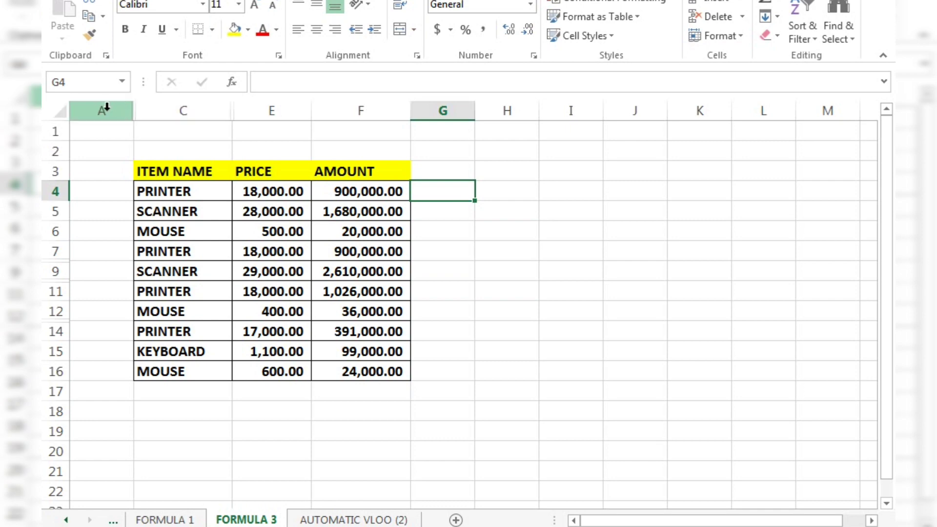
# Unhide the ID NO. column (column B) by applying Unhide Columns to the selected range of columns A through C.
pyautogui.moveTo(106, 107); pyautogui.dragTo(169, 106)
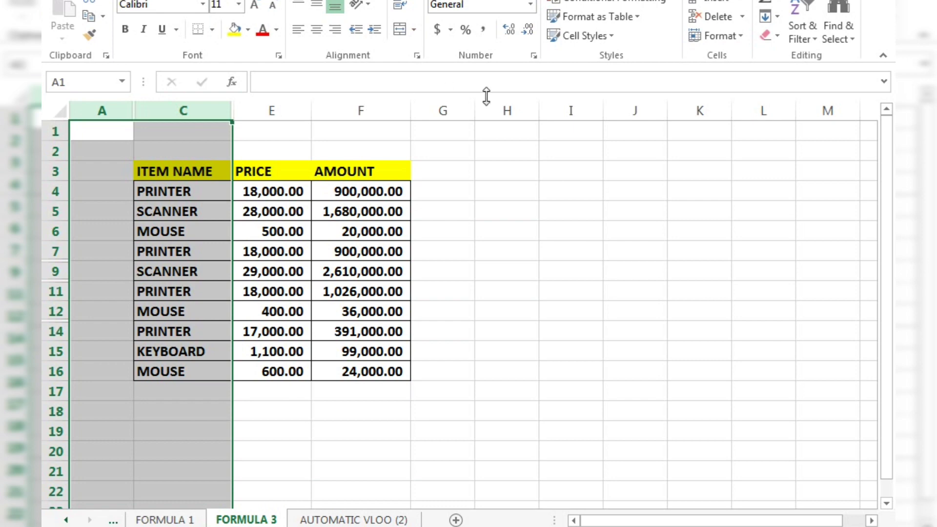
pyautogui.click(745, 43)
pyautogui.moveTo(744, 199)
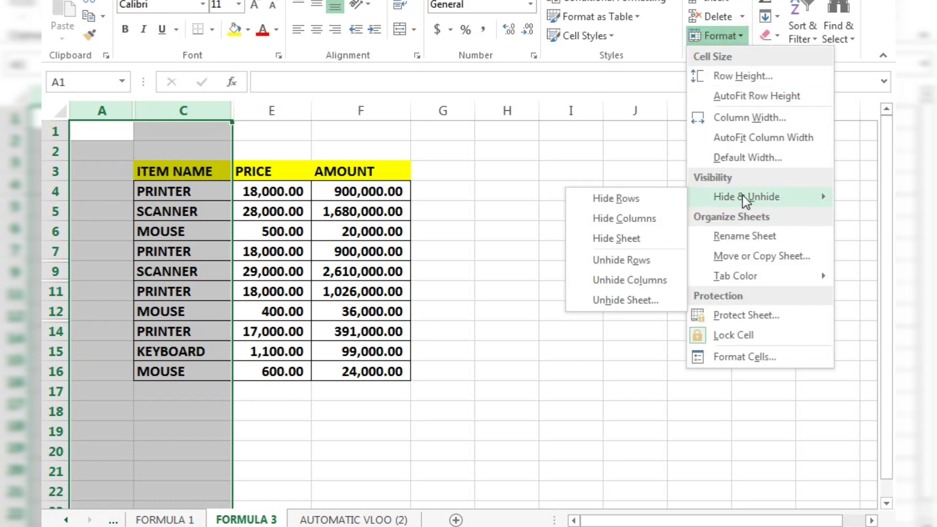
pyautogui.click(629, 281)
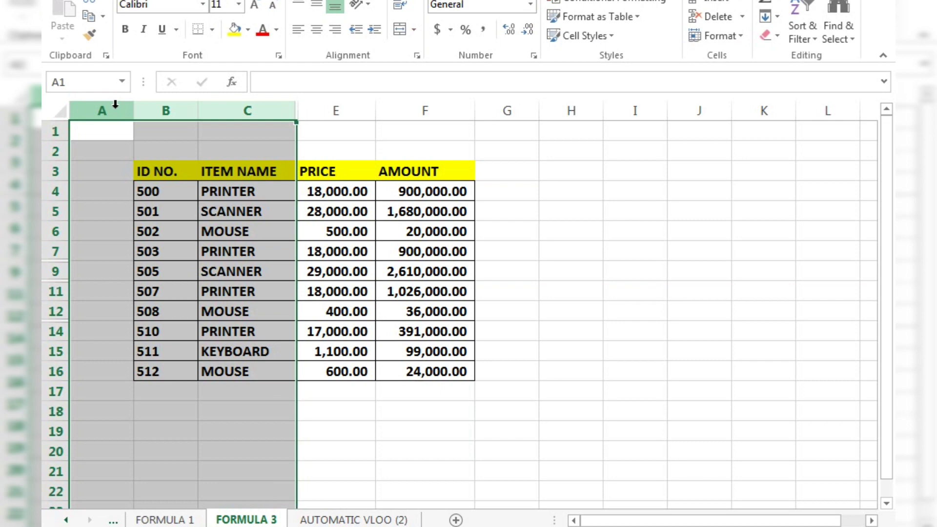
# Unhide the QTY column (column D) by applying Unhide Columns to columns A through K.
pyautogui.moveTo(115, 104); pyautogui.dragTo(743, 126)
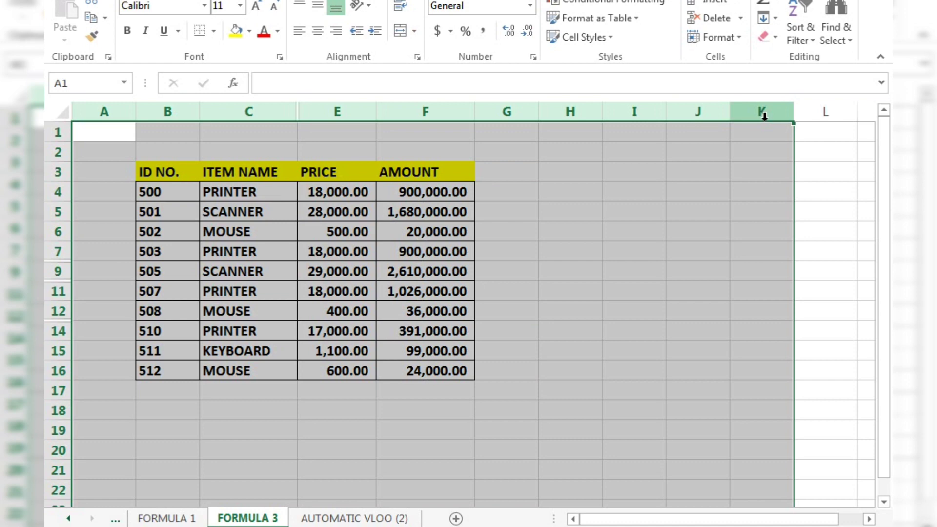
pyautogui.click(741, 38)
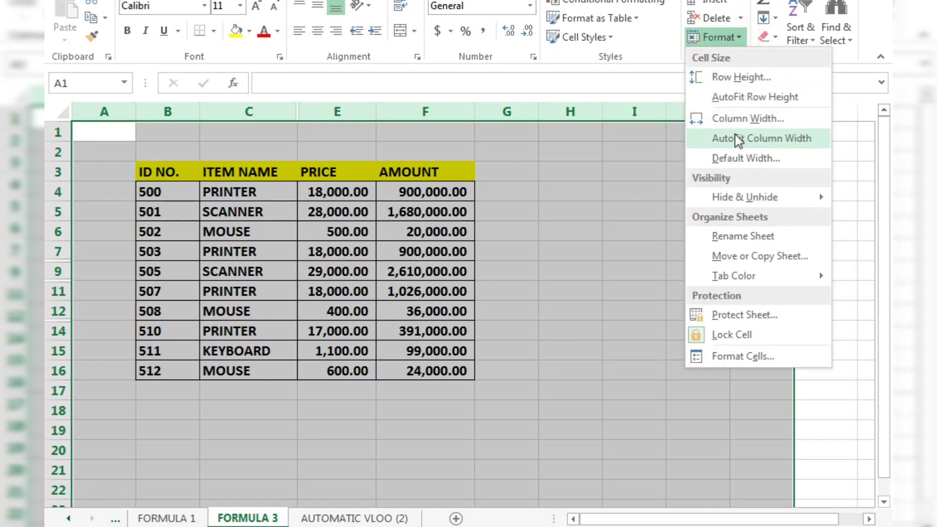
pyautogui.moveTo(735, 201)
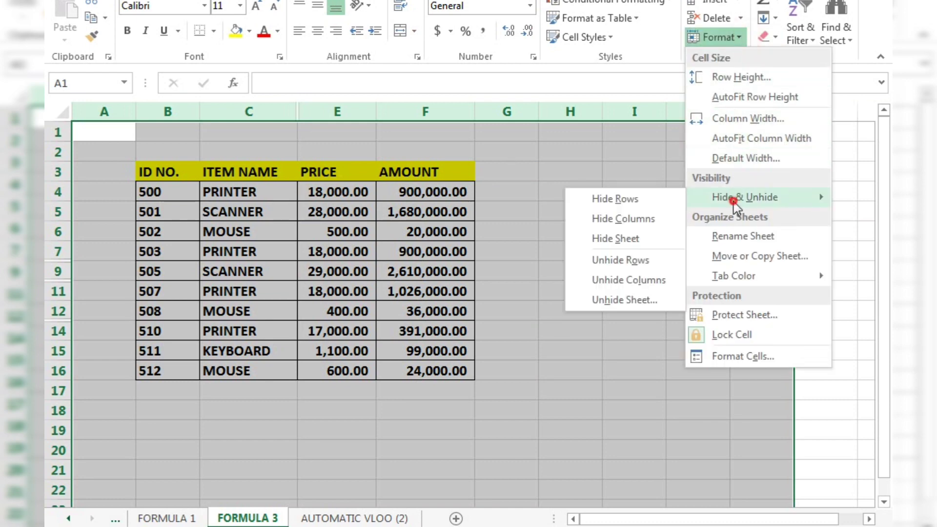
pyautogui.click(633, 283)
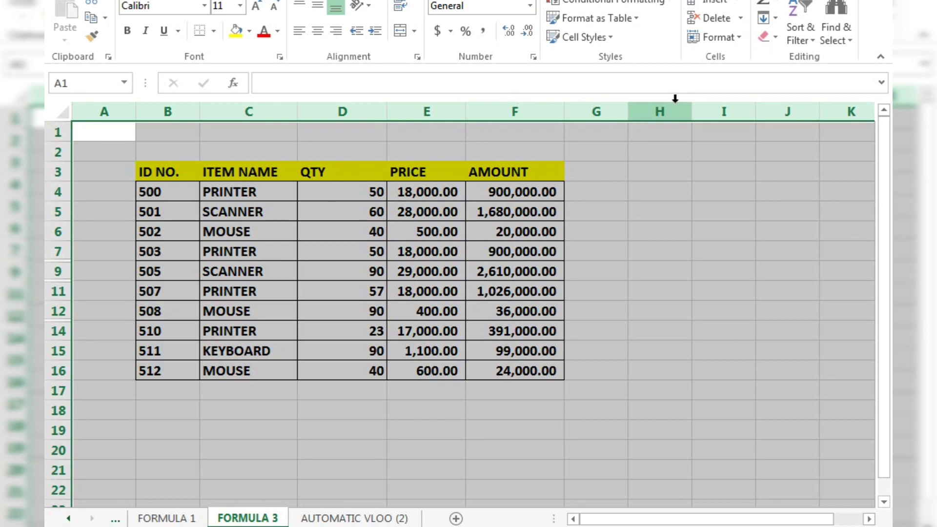
pyautogui.click(106, 214)
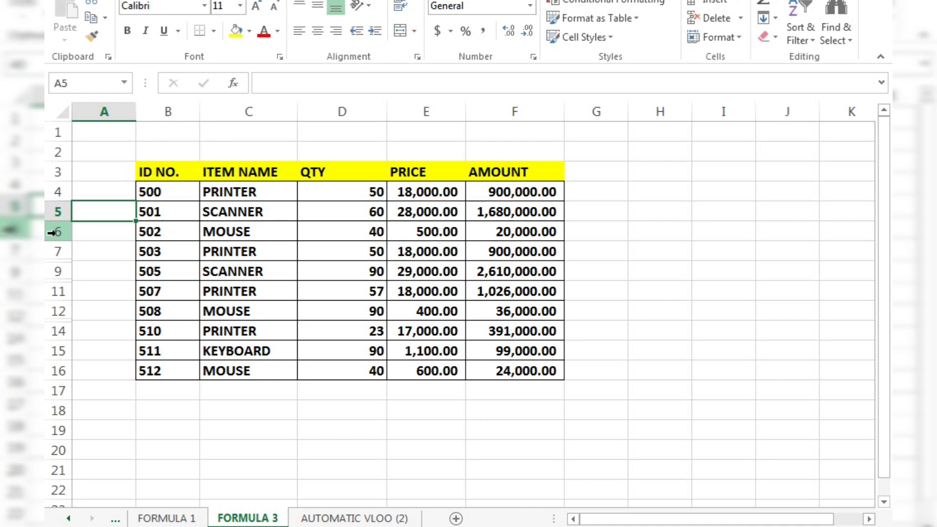
# Try to unhide rows with only row 9, the SCANNER item with ID 505, selected.
pyautogui.click(53, 271)
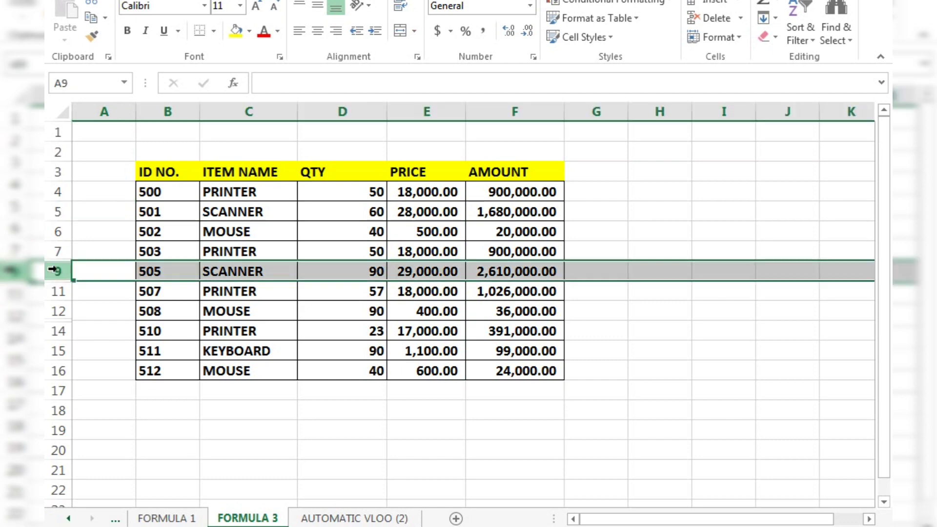
pyautogui.click(737, 42)
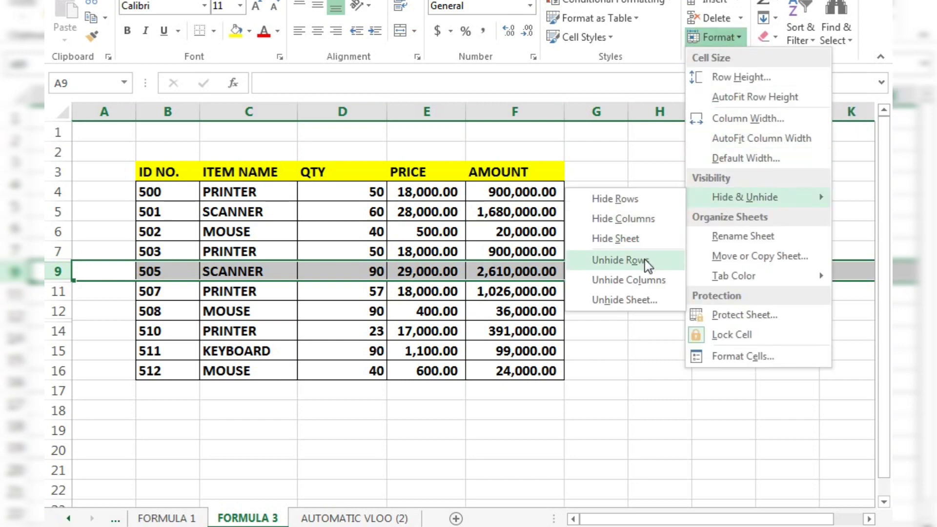
pyautogui.click(645, 261)
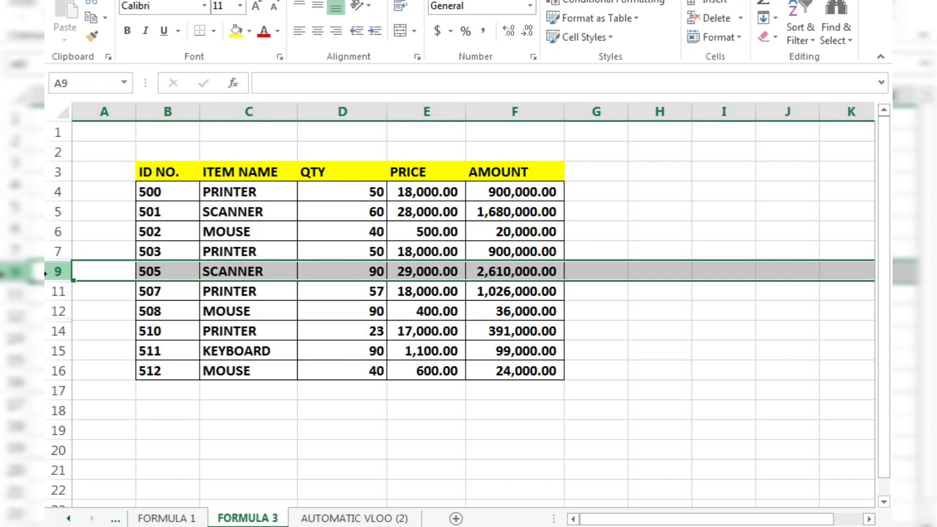
# Unhide rows 8, 10 and 13 by applying Unhide Rows to the selected range of rows 3 through 17.
pyautogui.hotkey('shift', 'Down')
pyautogui.hotkey('shift', 'Down')
pyautogui.hotkey('shift', 'Down')
pyautogui.click(51, 172)
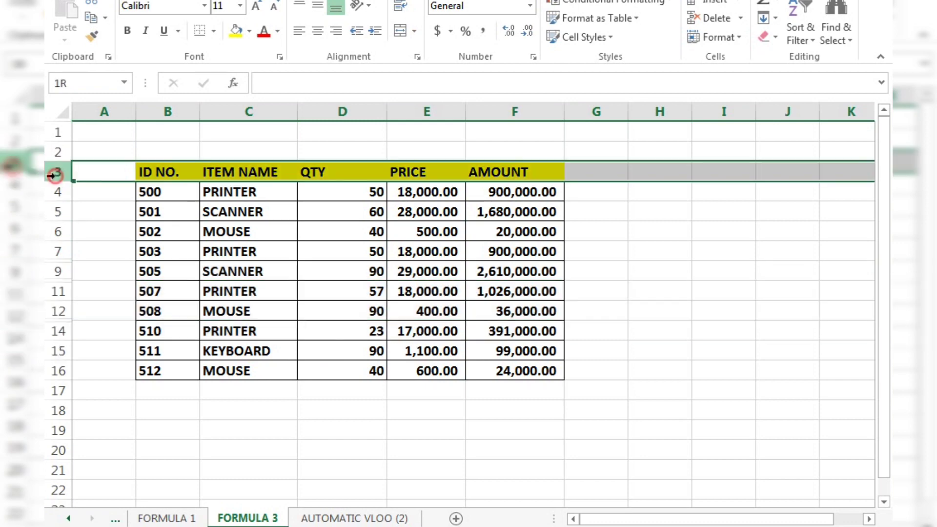
pyautogui.hotkey('shift', 'Down')
pyautogui.hotkey('shift', 'Down')
pyautogui.hotkey('shift', 'Down')
pyautogui.hotkey('shift', 'Down')
pyautogui.hotkey('shift', 'Down')
pyautogui.hotkey('shift', 'Down')
pyautogui.hotkey('shift', 'Down')
pyautogui.hotkey('shift', 'Down')
pyautogui.hotkey('shift', 'Down')
pyautogui.hotkey('shift', 'Down')
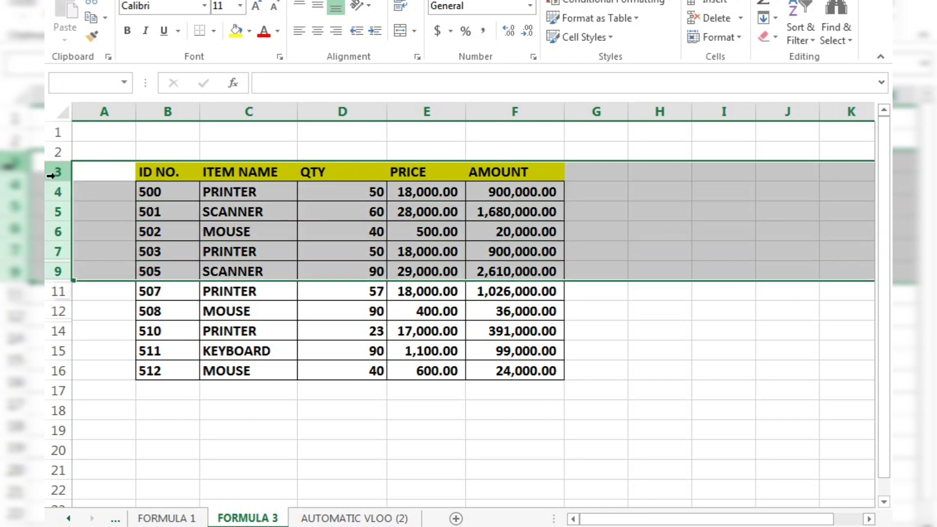
pyautogui.hotkey('shift', 'Down')
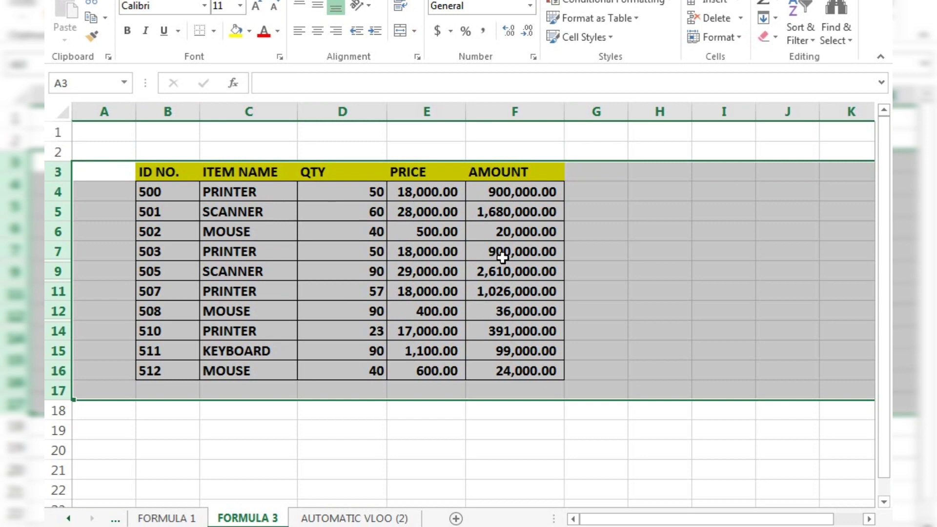
pyautogui.click(738, 42)
pyautogui.moveTo(740, 196)
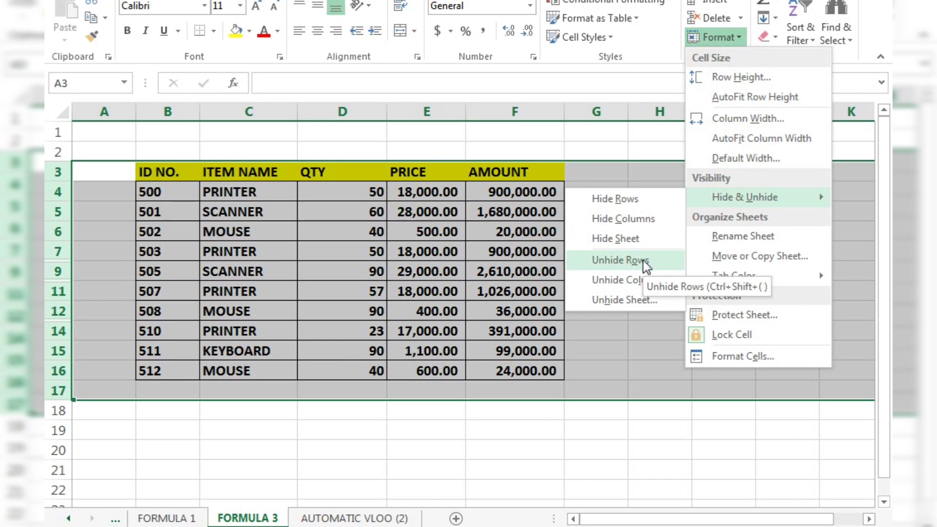
pyautogui.click(619, 260)
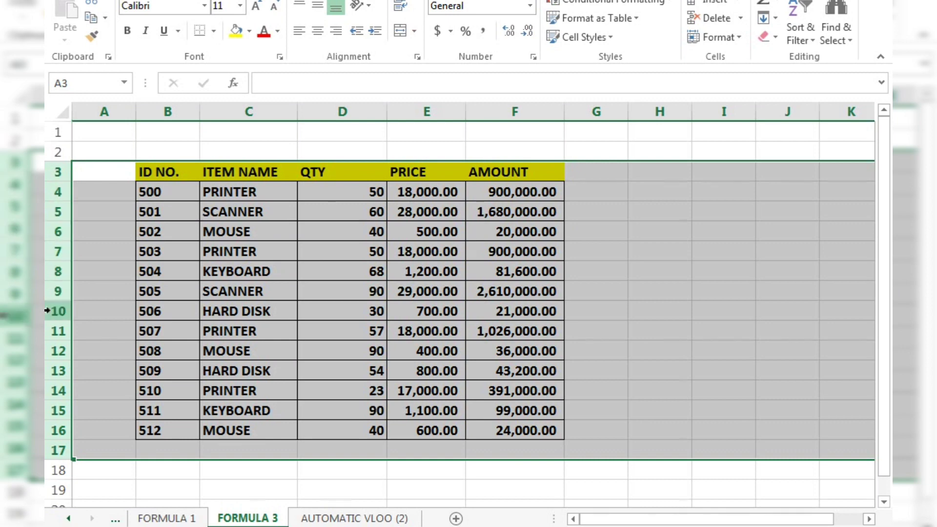
pyautogui.click(605, 285)
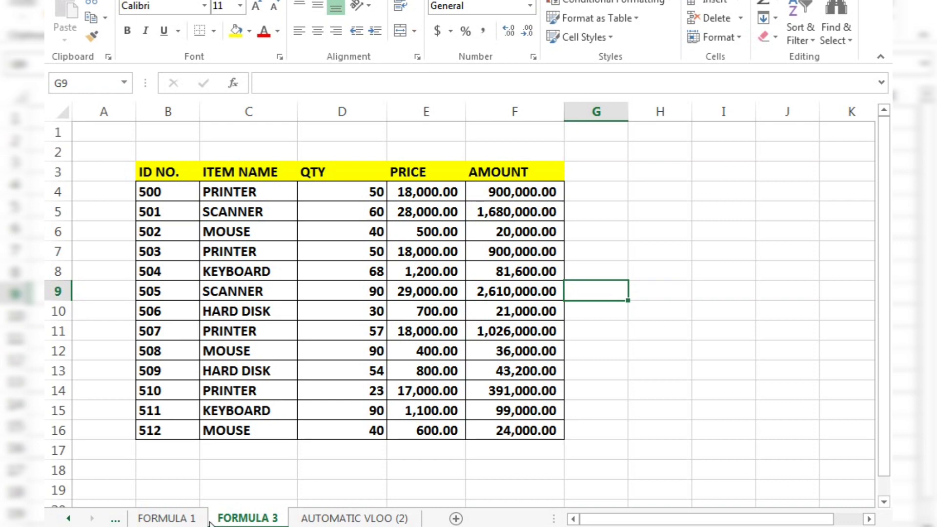
pyautogui.click(740, 38)
pyautogui.moveTo(718, 201)
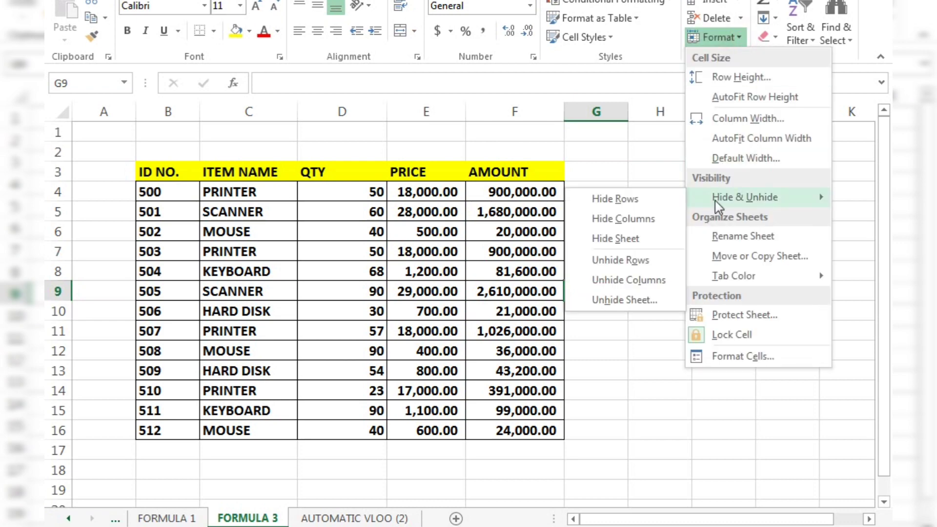
pyautogui.click(640, 302)
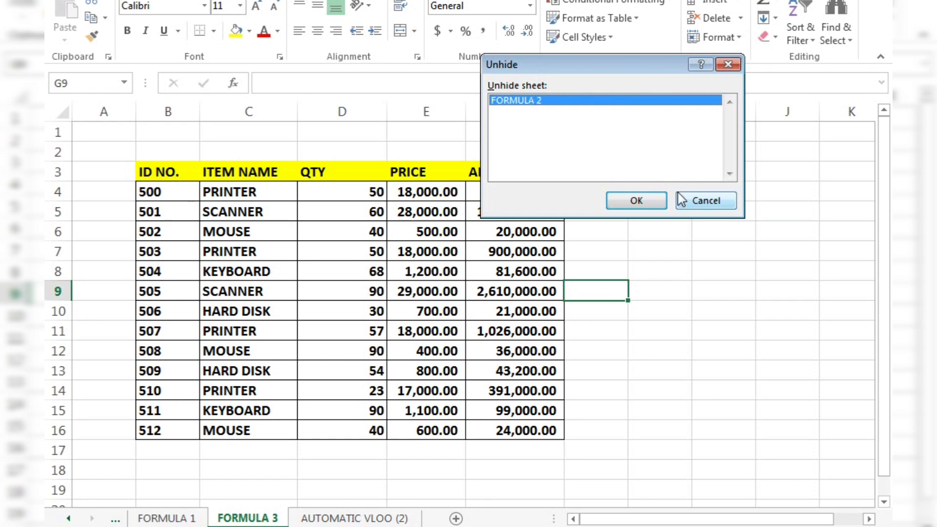
pyautogui.click(685, 203)
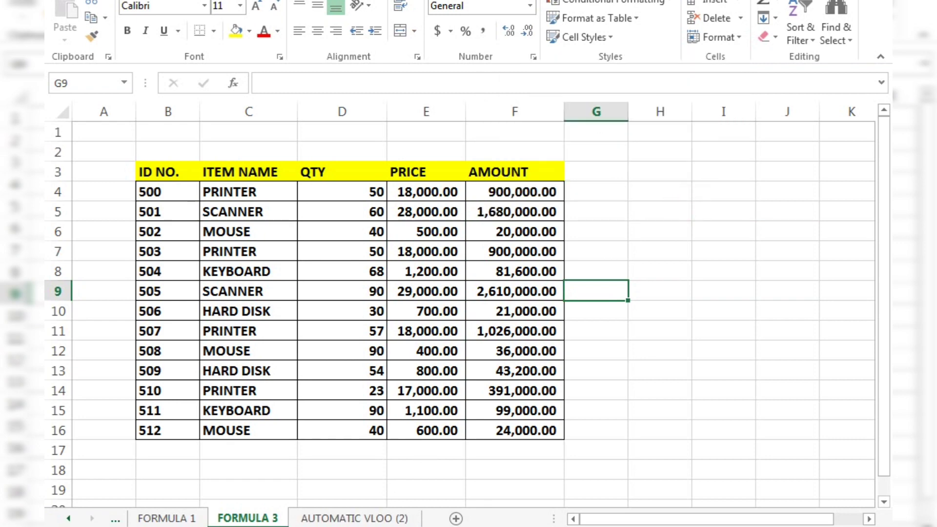
# Hide the AUTOMATIC VLOO (2) sheet with the Hide Sheet command.
pyautogui.click(340, 520)
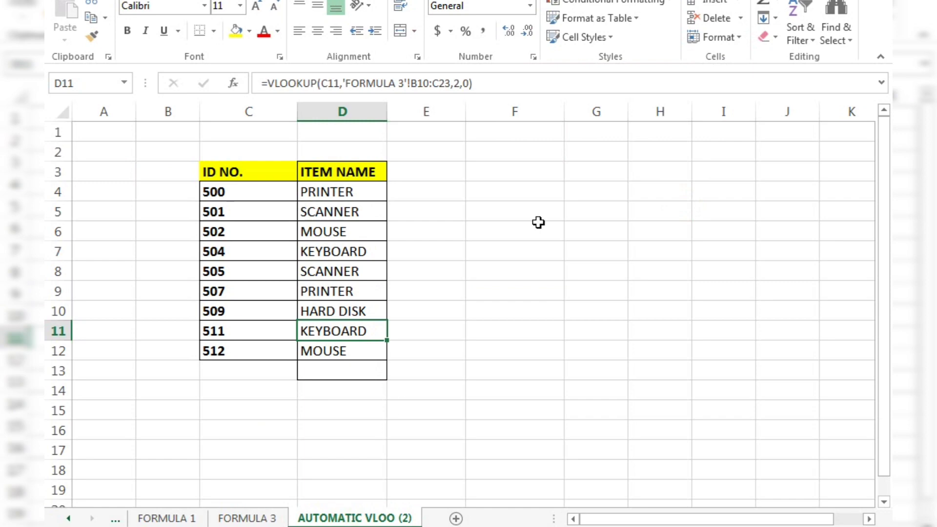
pyautogui.click(742, 39)
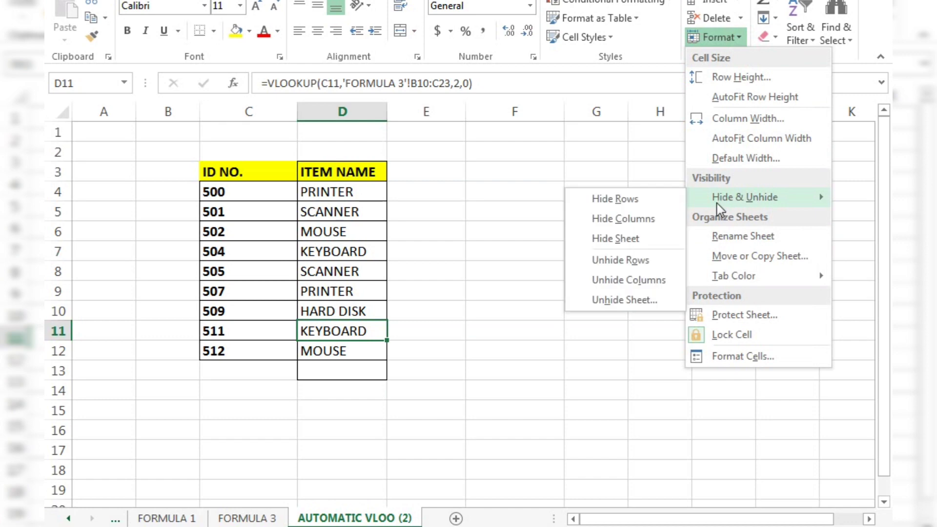
pyautogui.click(631, 240)
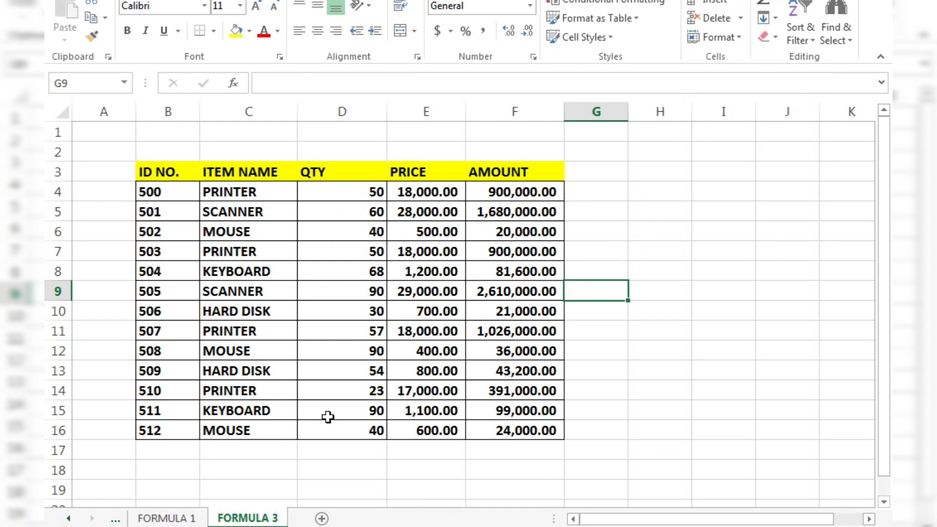
# Unhide the FORMULA 2 sheet with the Unhide Sheet command.
pyautogui.click(736, 38)
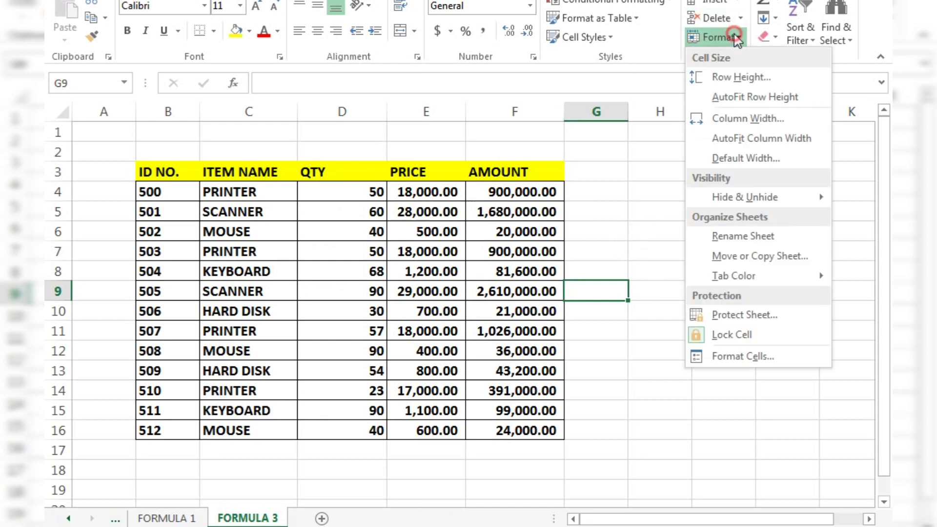
pyautogui.moveTo(713, 196)
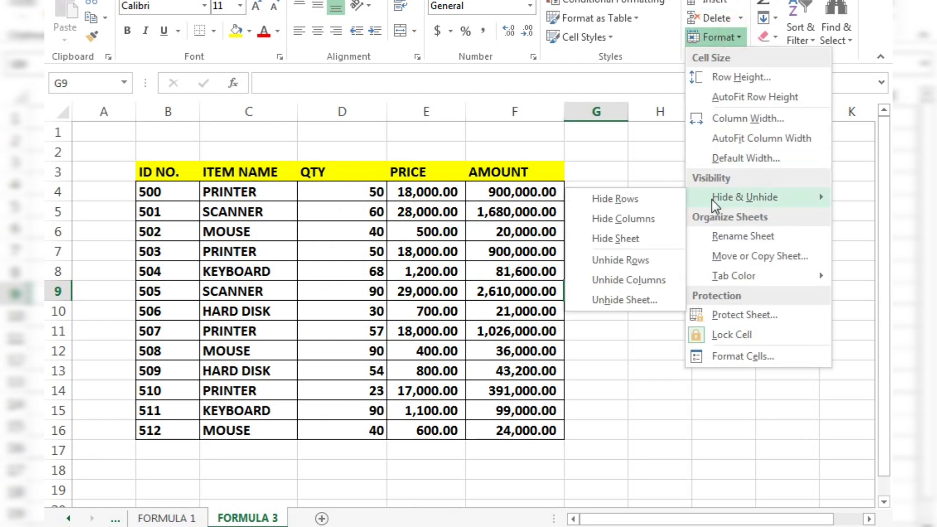
pyautogui.click(620, 303)
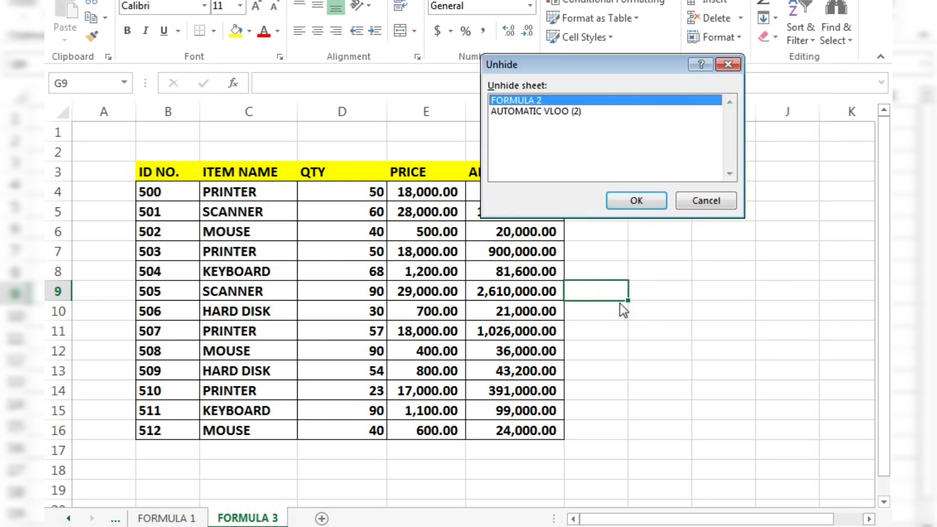
pyautogui.click(569, 112)
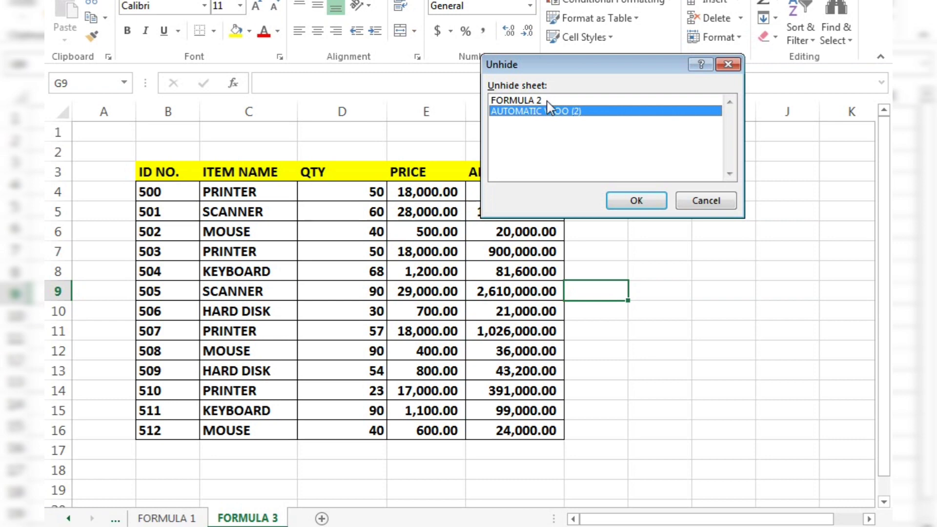
pyautogui.click(548, 102)
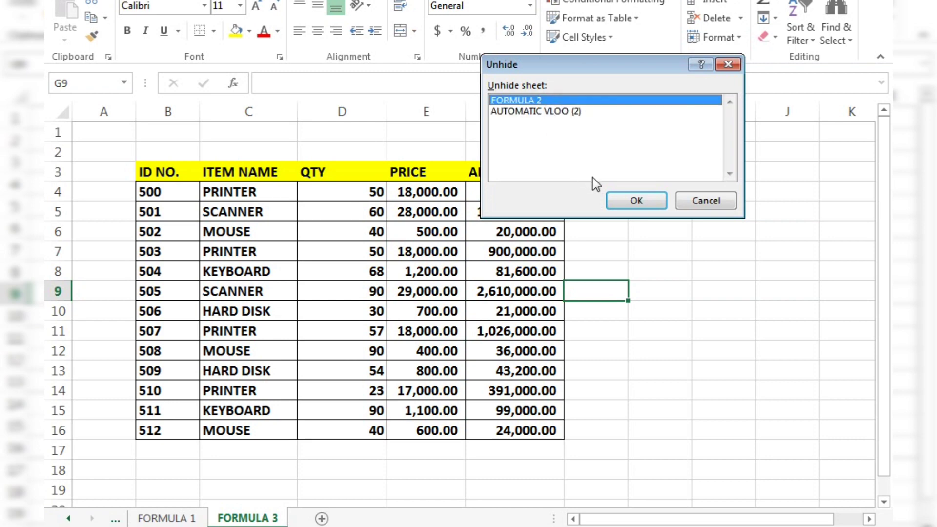
pyautogui.click(633, 201)
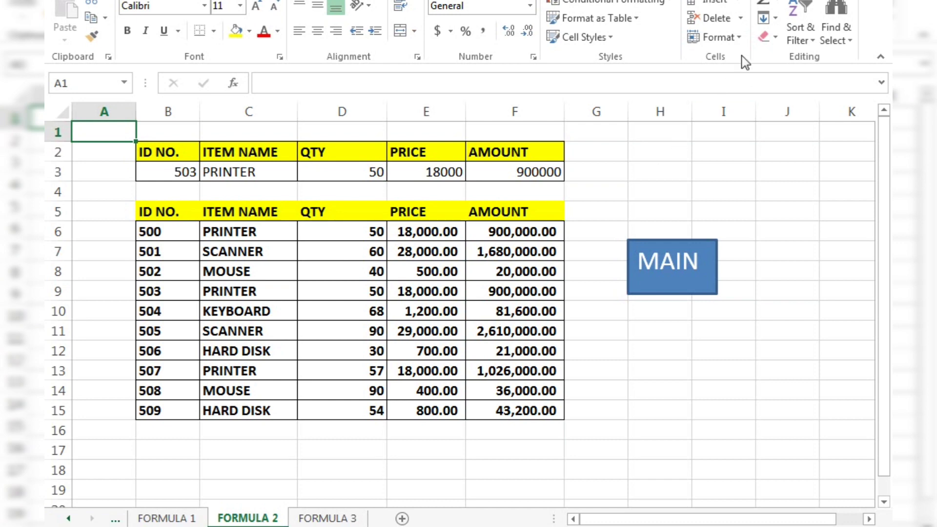
# Unhide the AUTOMATIC VLOO (2) sheet with the Unhide Sheet command.
pyautogui.click(738, 39)
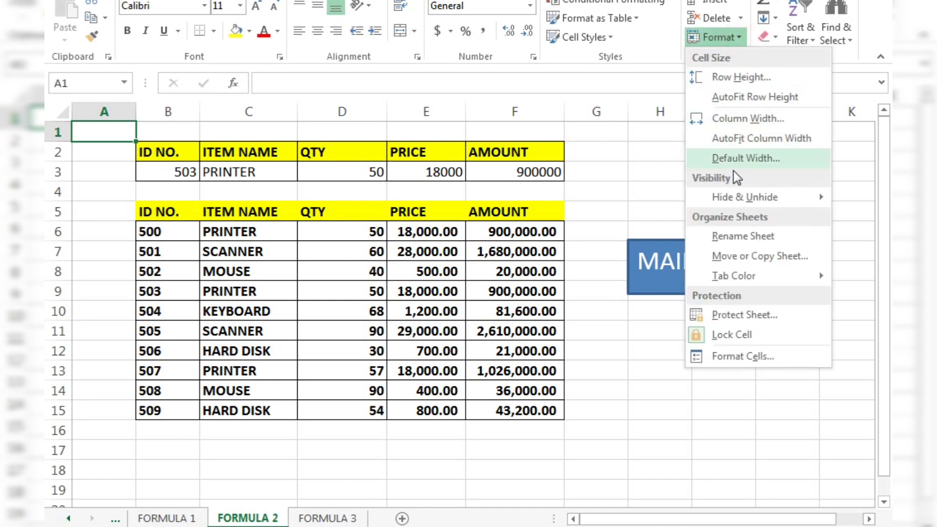
pyautogui.moveTo(674, 195)
pyautogui.click(637, 306)
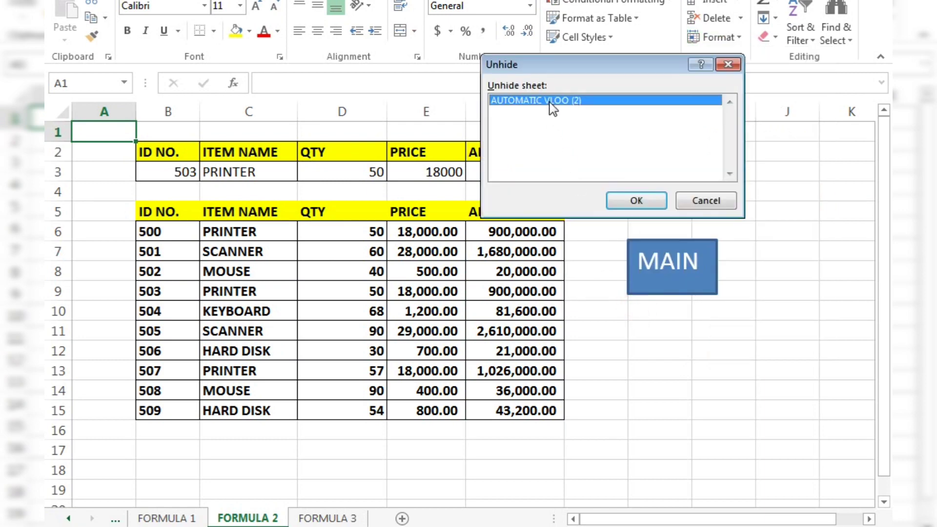
pyautogui.click(626, 200)
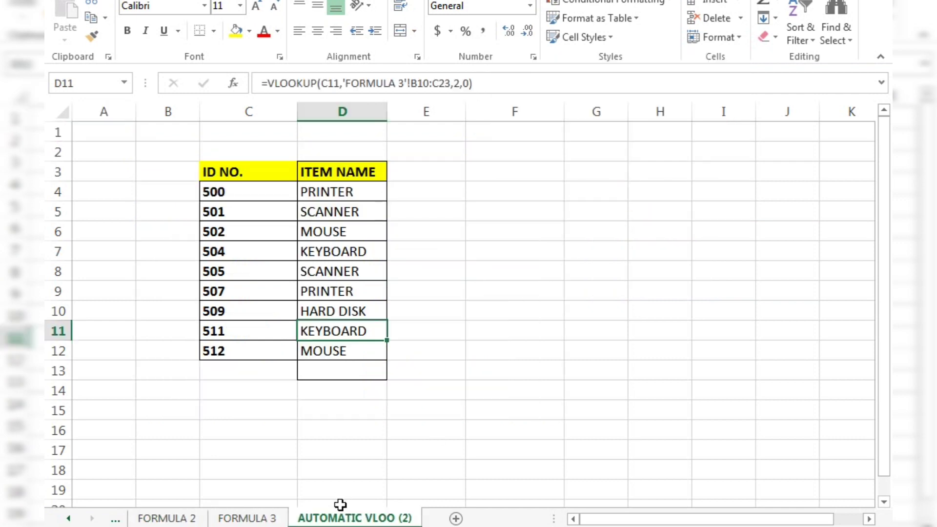
# On the FORMULA 2 sheet, select rows 7 through 14 and look at the Hide and Unhide commands offered for them, without applying any.
pyautogui.click(262, 519)
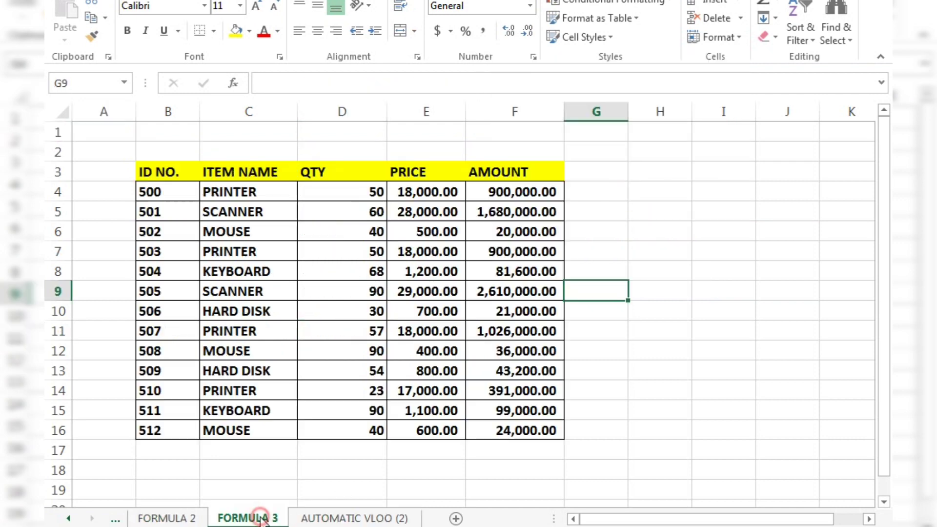
pyautogui.click(193, 521)
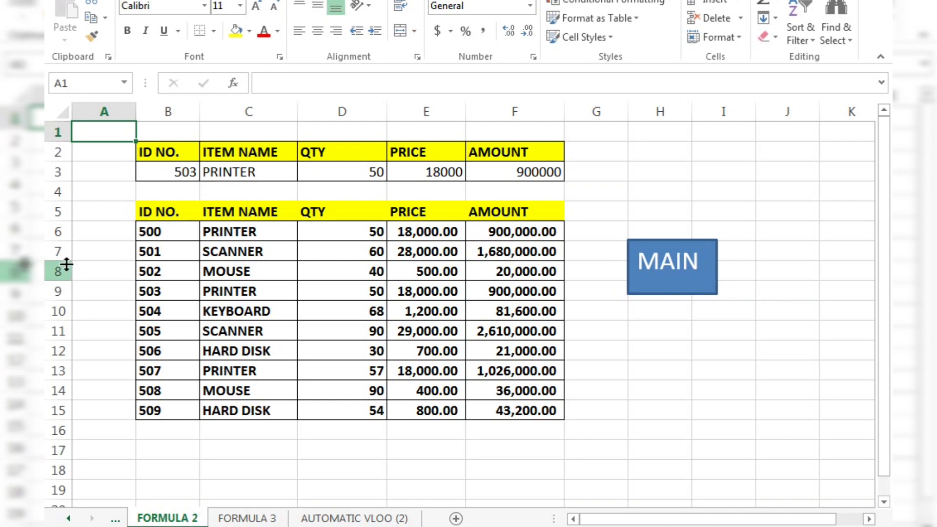
pyautogui.click(52, 248)
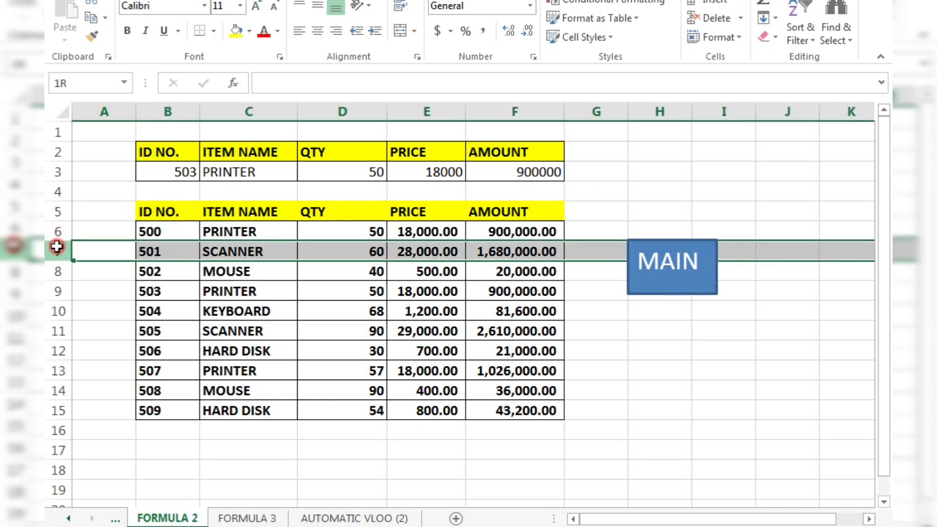
pyautogui.moveTo(53, 248); pyautogui.dragTo(49, 395)
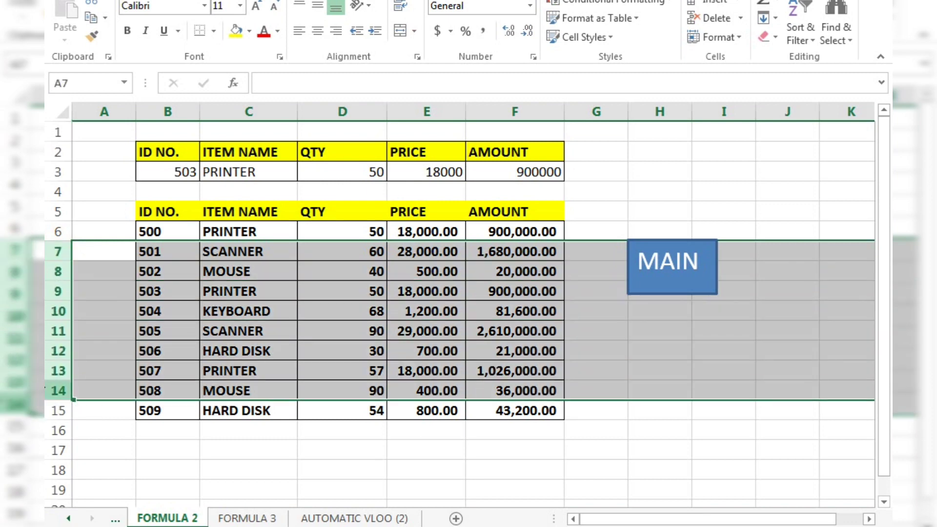
pyautogui.rightClick(52, 358)
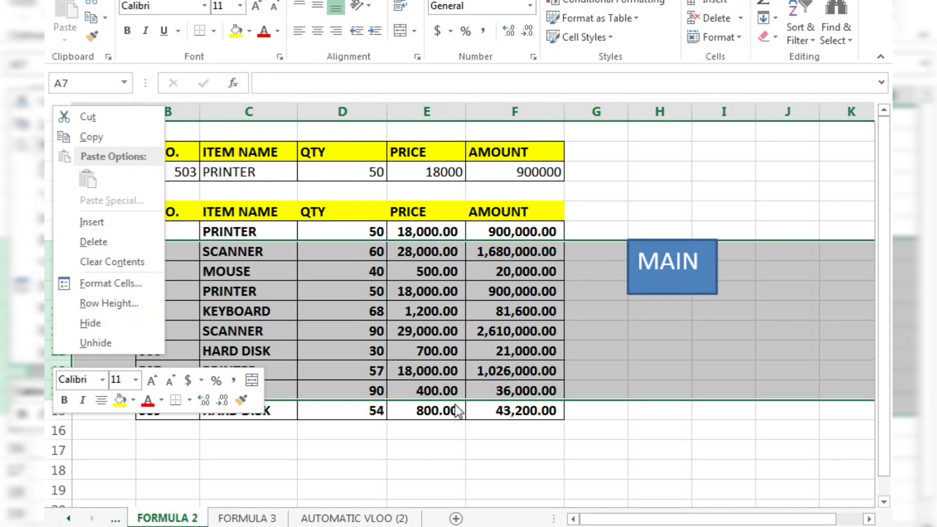
pyautogui.press('Escape')
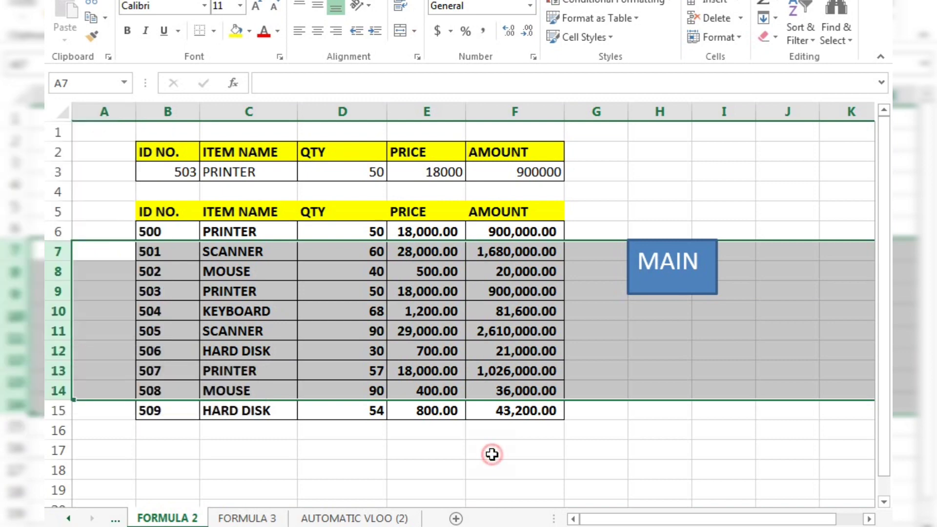
pyautogui.click(493, 455)
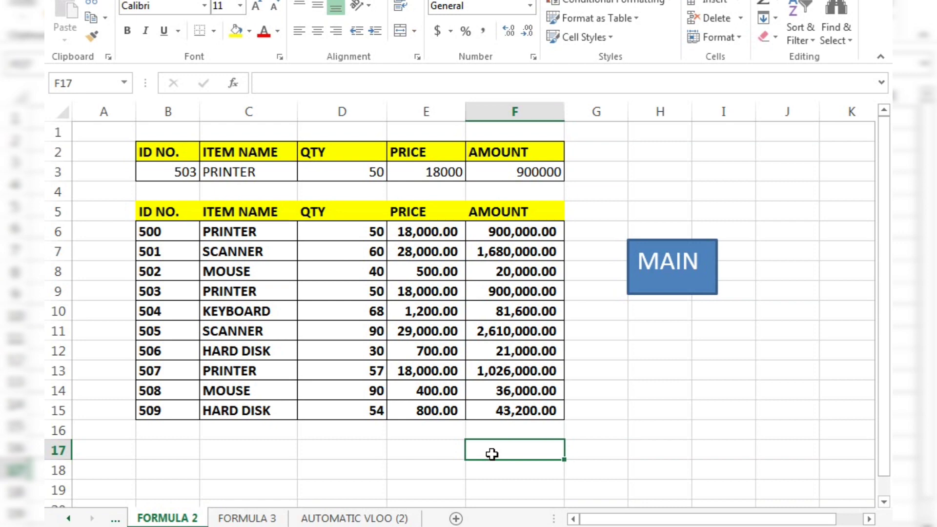
pyautogui.click(393, 454)
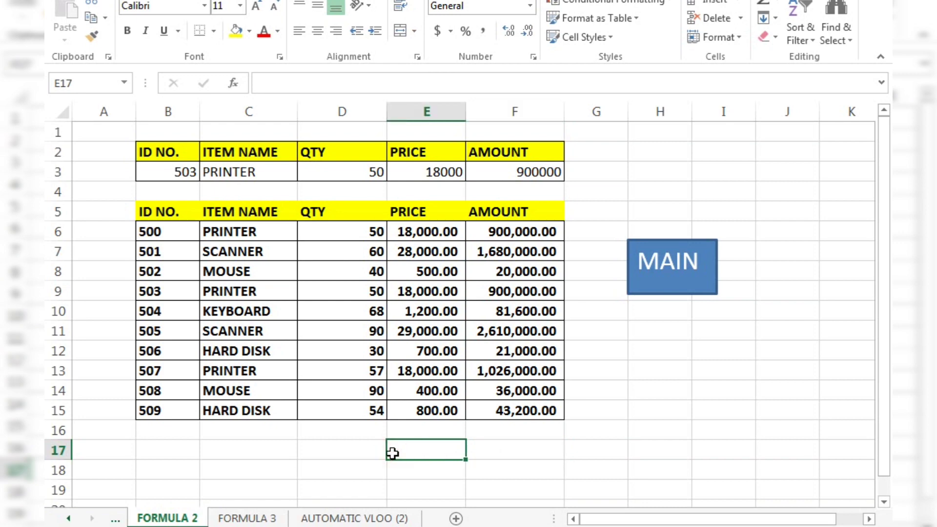